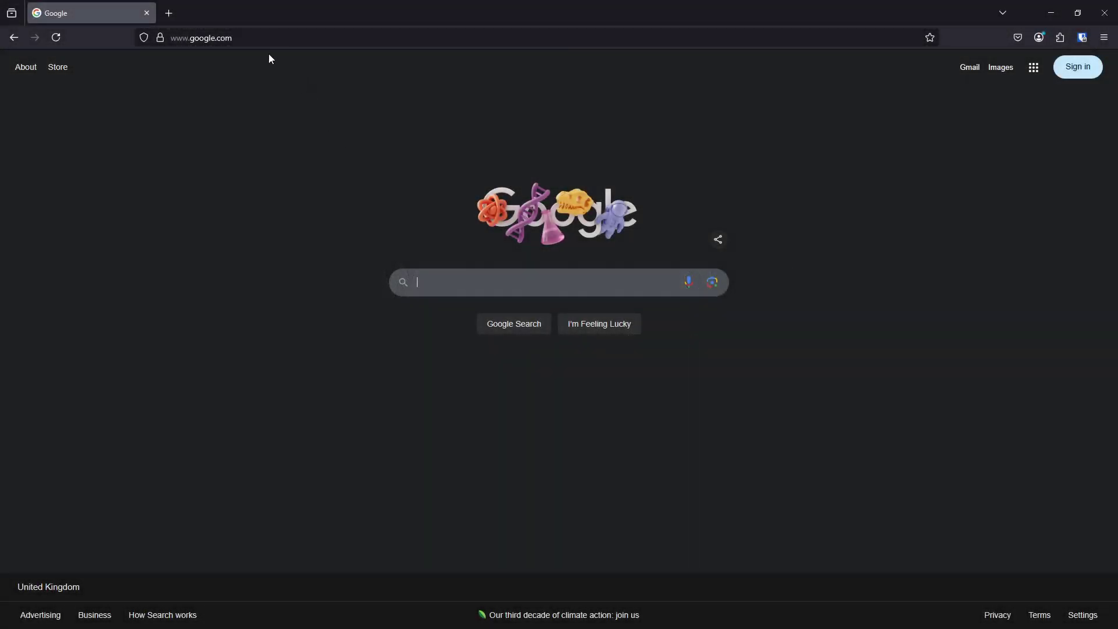
- Go to the unofficial iCON custom scripts forum and open the Latest Documentation topic under Downloads and Video Links
left_click(262, 39)
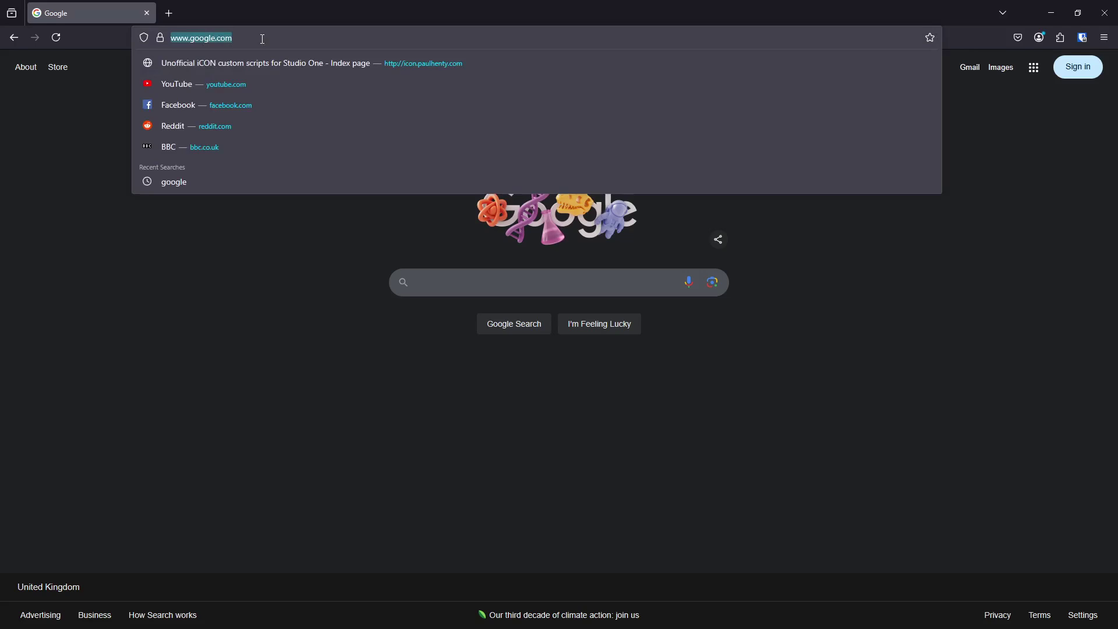
type("icon.")
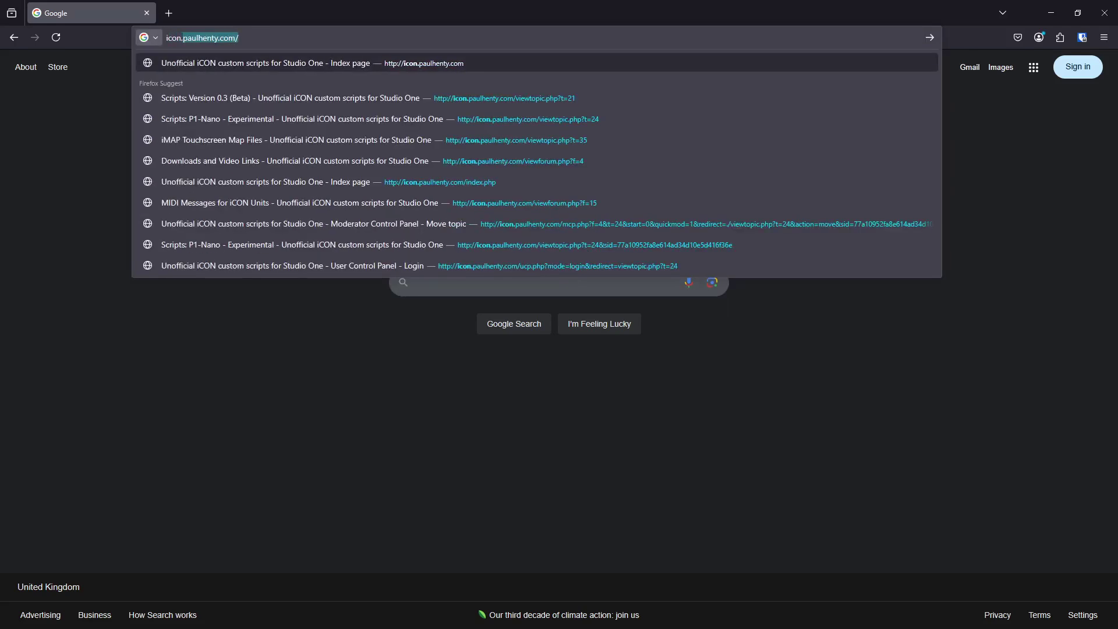
key("Return")
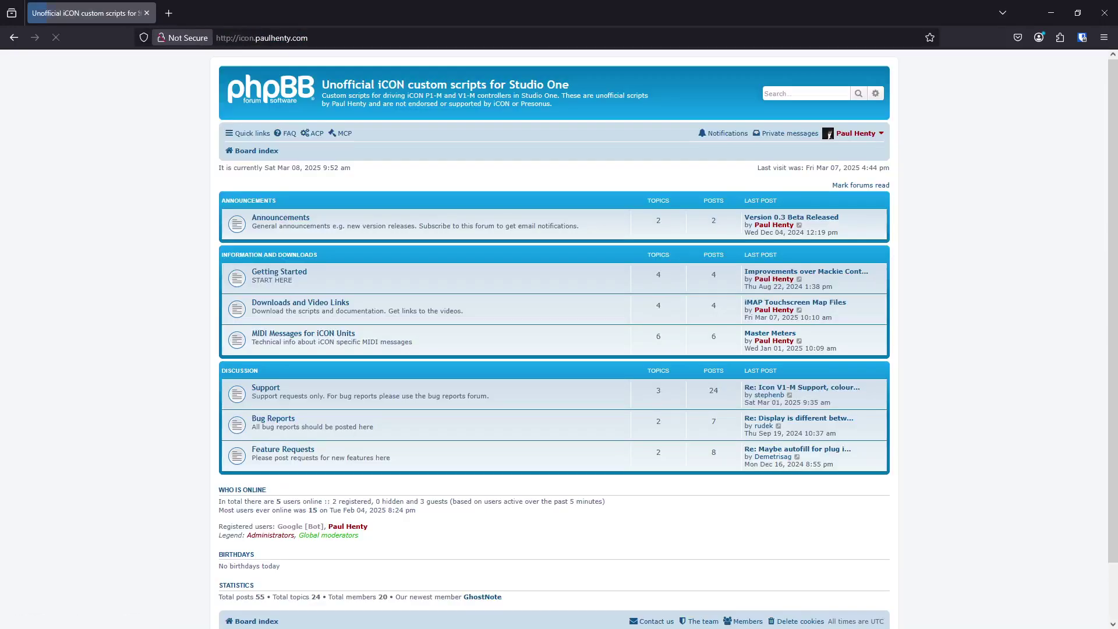
left_click(298, 304)
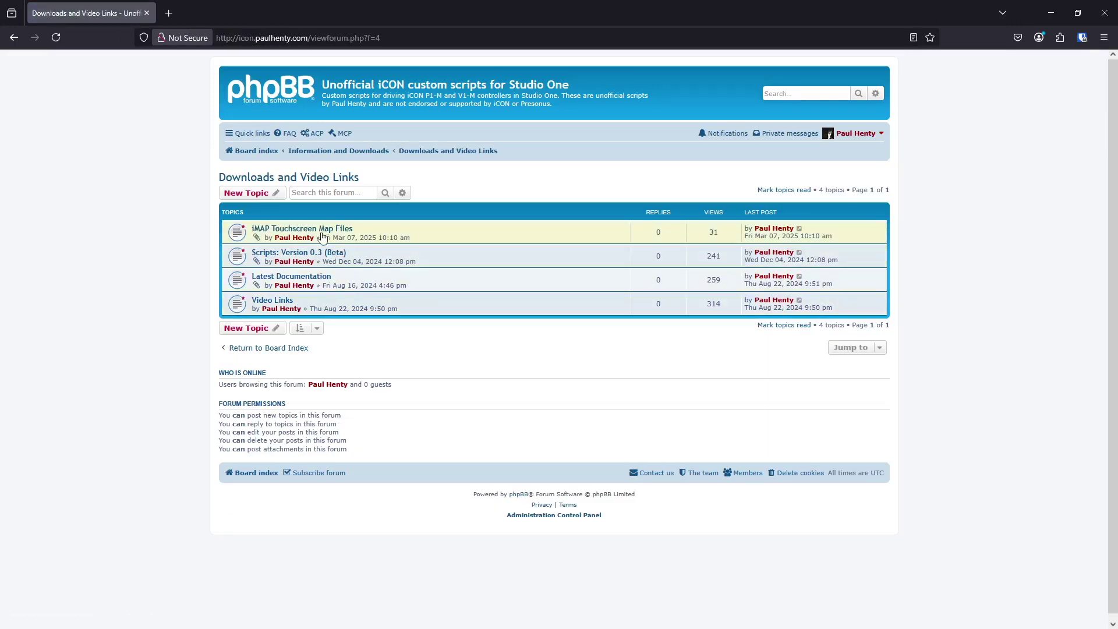
left_click(293, 278)
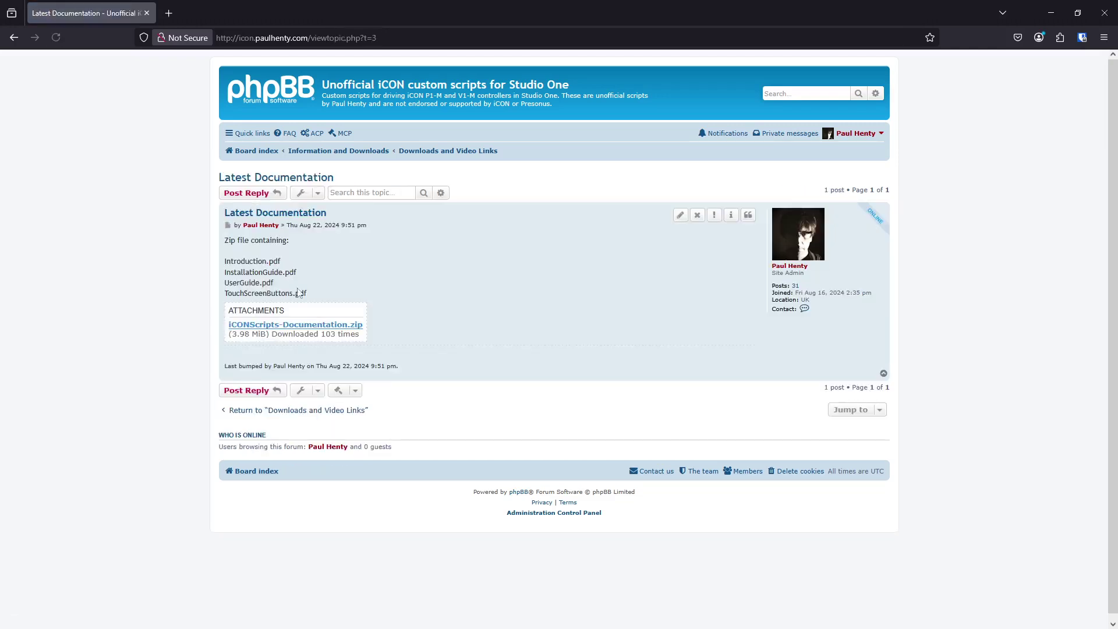
- Save the iCONScripts-Documentation.zip attachment into a new IconScripts folder inside Downloads
right_click(294, 329)
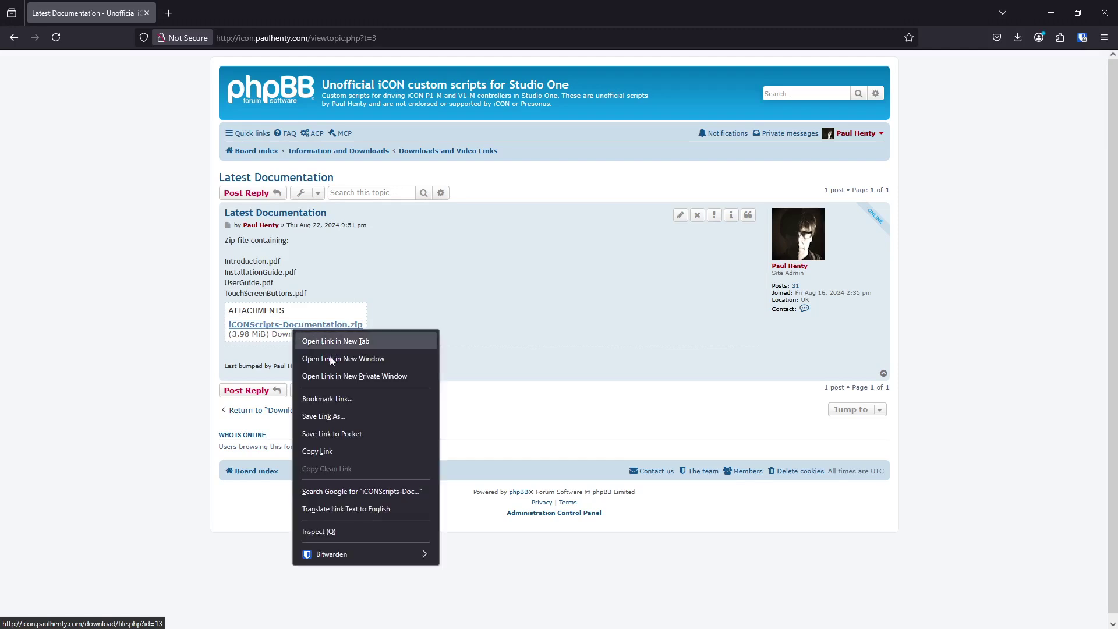
left_click(336, 417)
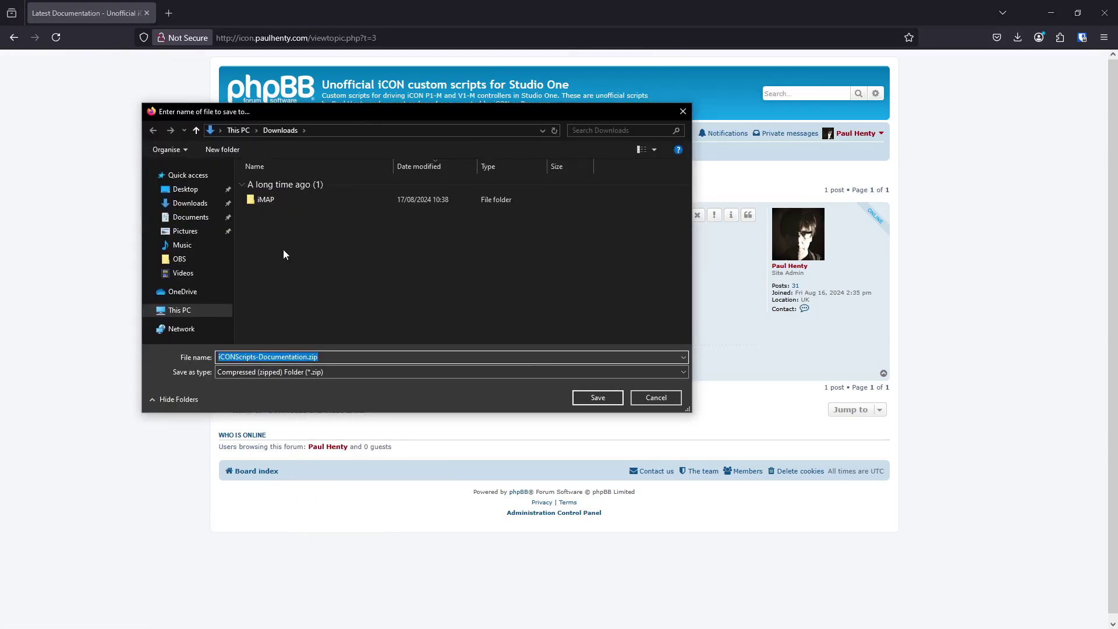
left_click(207, 150)
type("IconScripts")
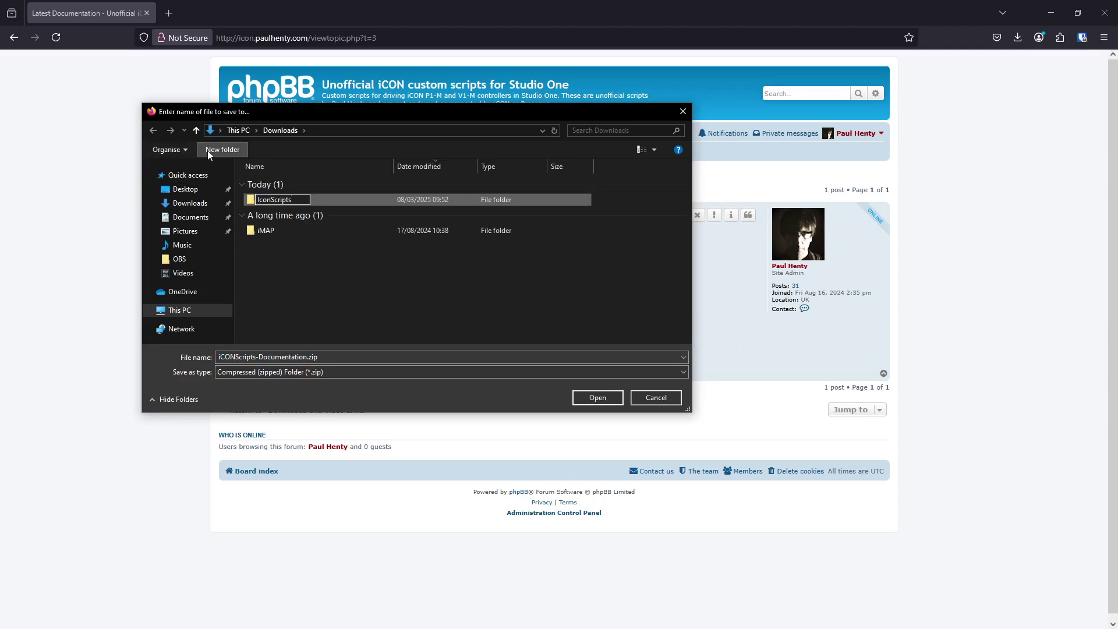
key("Return")
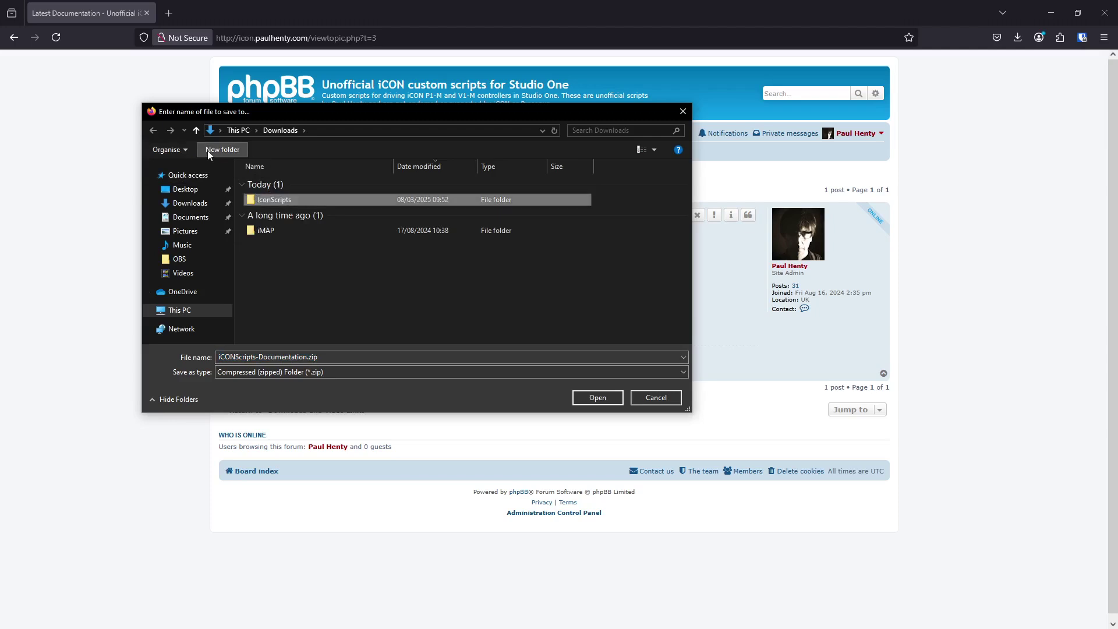
key("Return")
left_click(600, 397)
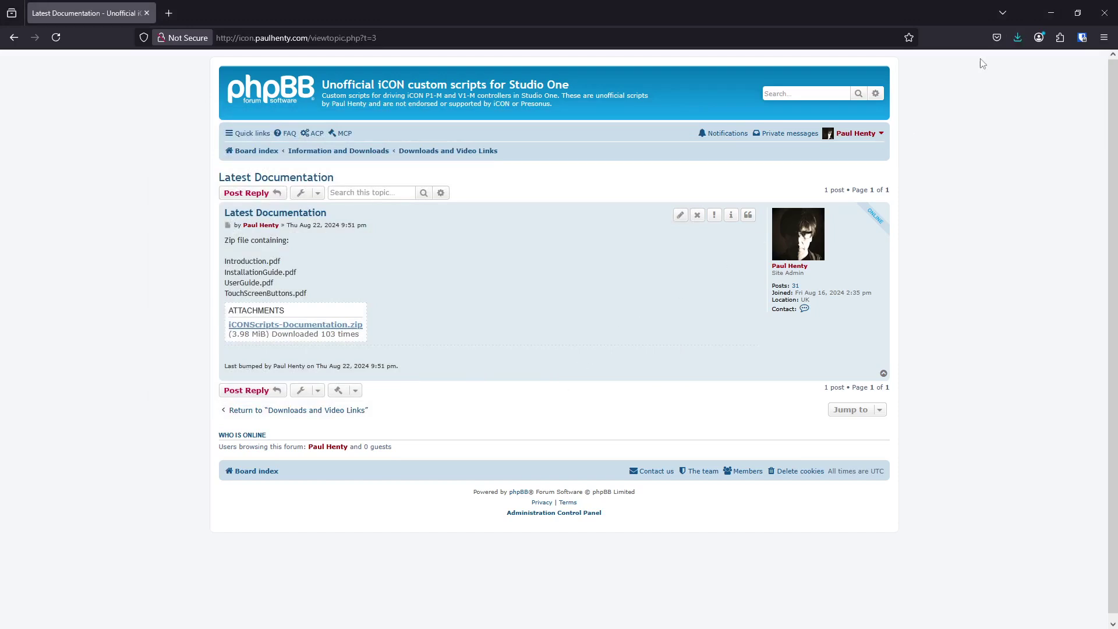
- Show the downloaded iCONScripts-Documentation.zip in its folder and extract all its contents
left_click(1018, 37)
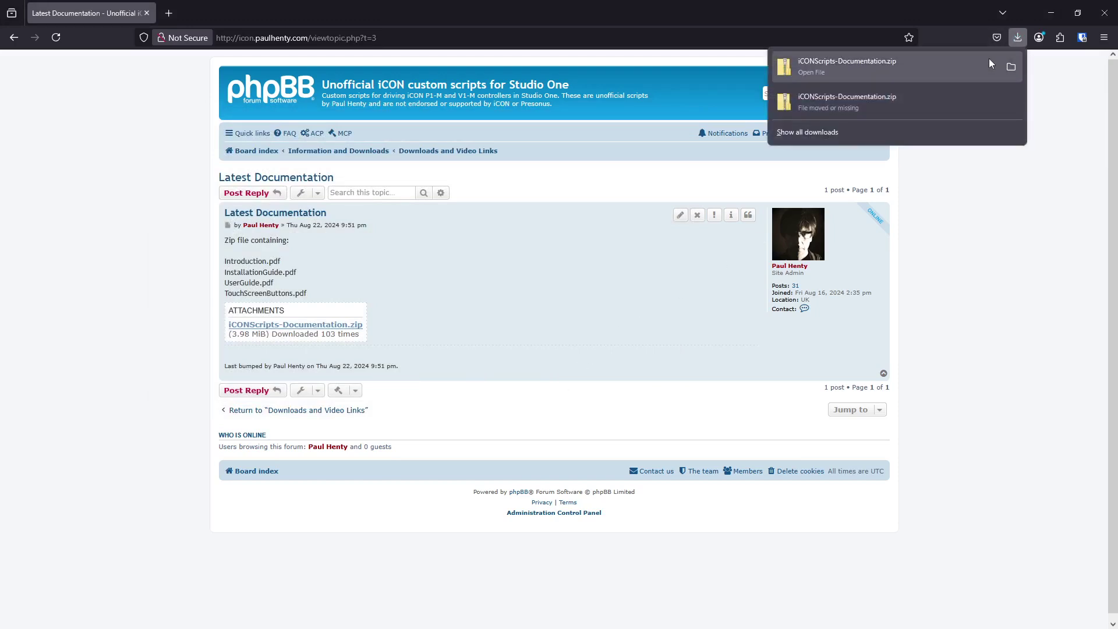
left_click(1011, 66)
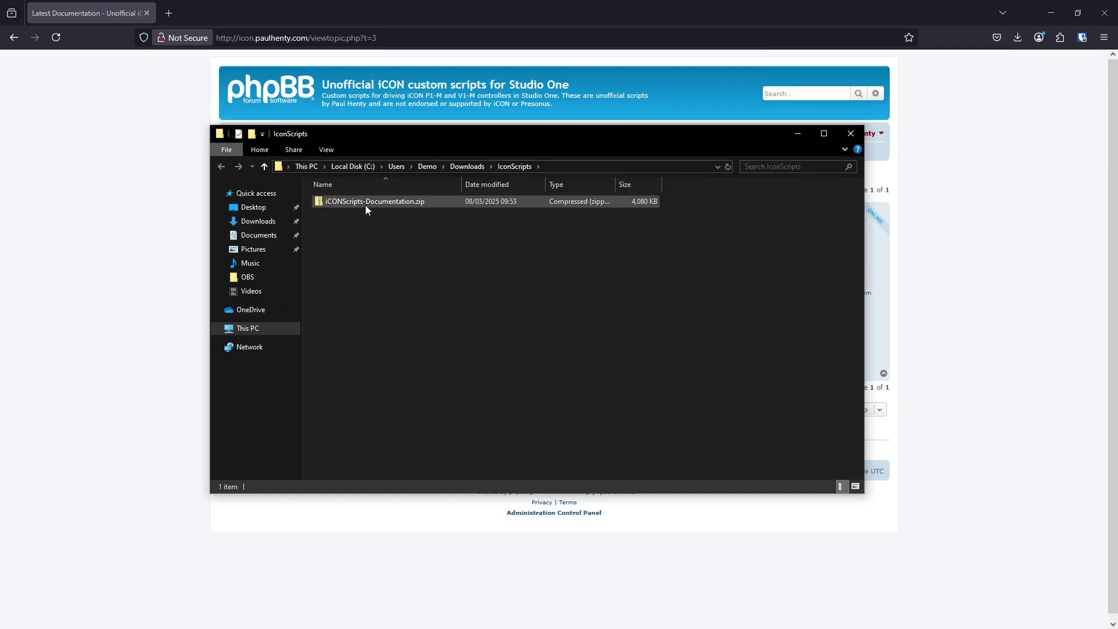
left_click(365, 205)
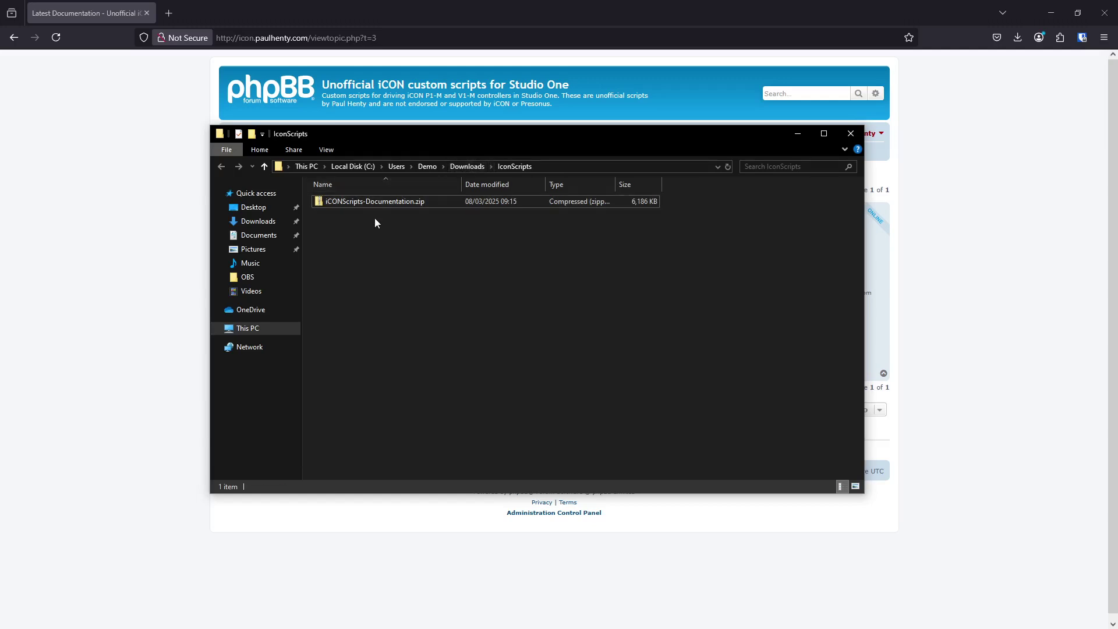
right_click(366, 205)
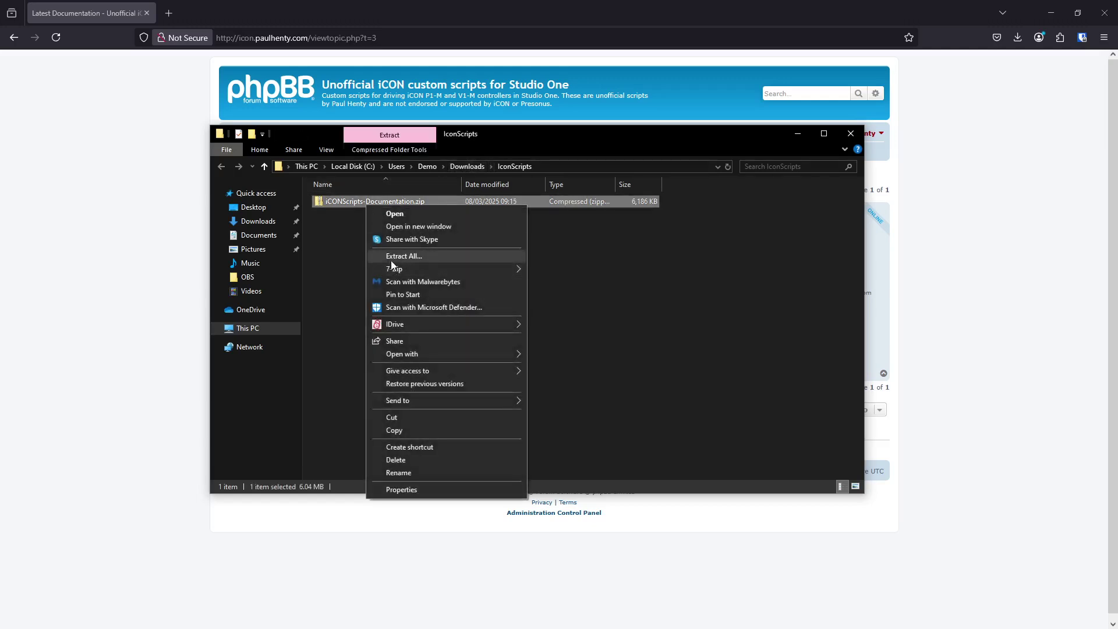
left_click(392, 261)
left_click(648, 447)
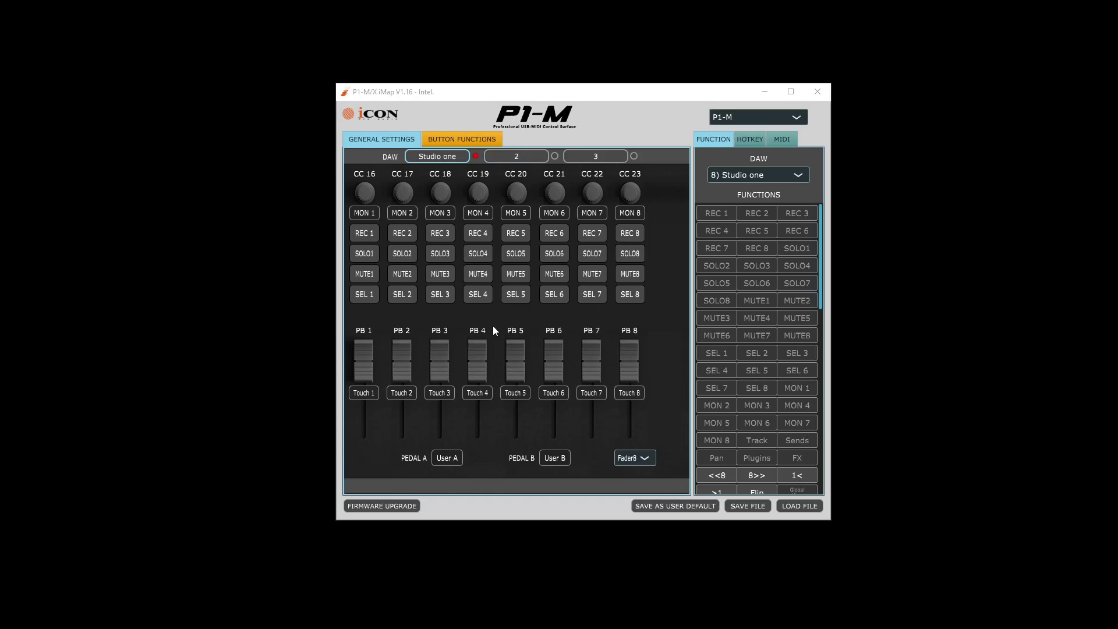
- In iMap, back up the current P1-M configuration to Documents as IMAPBackup, and check the file in the Load Mapping dialog without loading it
left_click(490, 372)
left_click(747, 507)
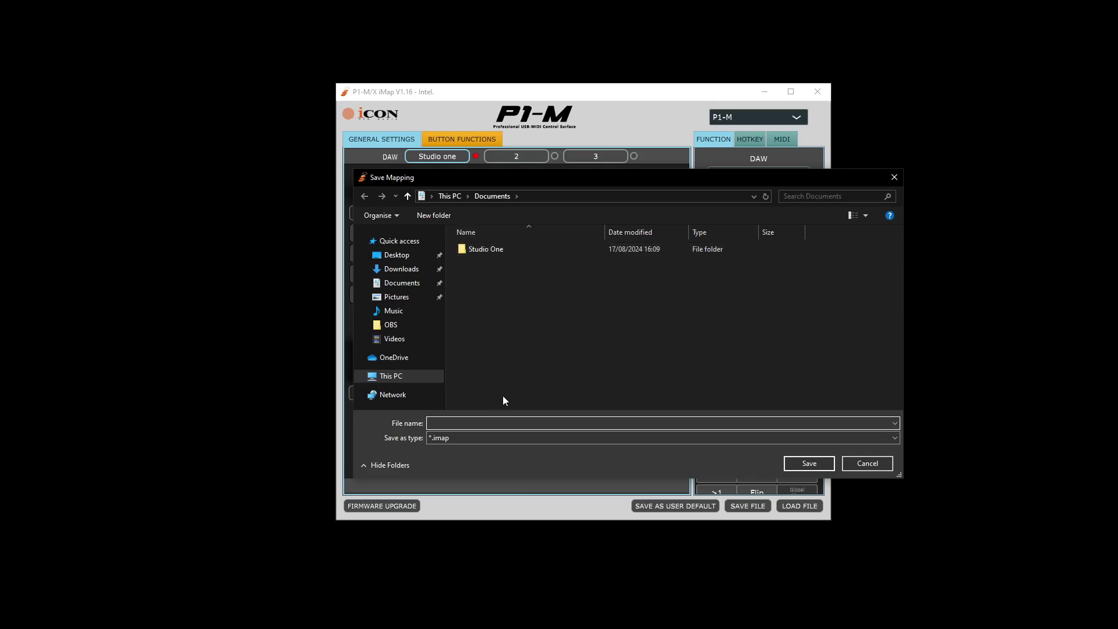
left_click(464, 424)
type("IMAPBackup")
key("Return")
left_click(592, 343)
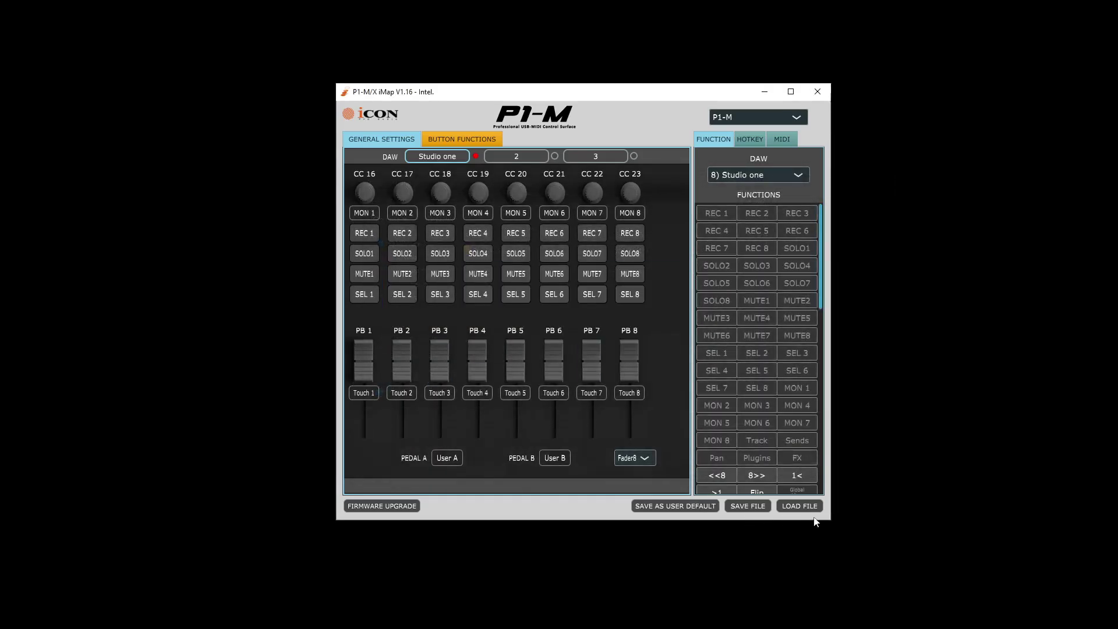
left_click(797, 509)
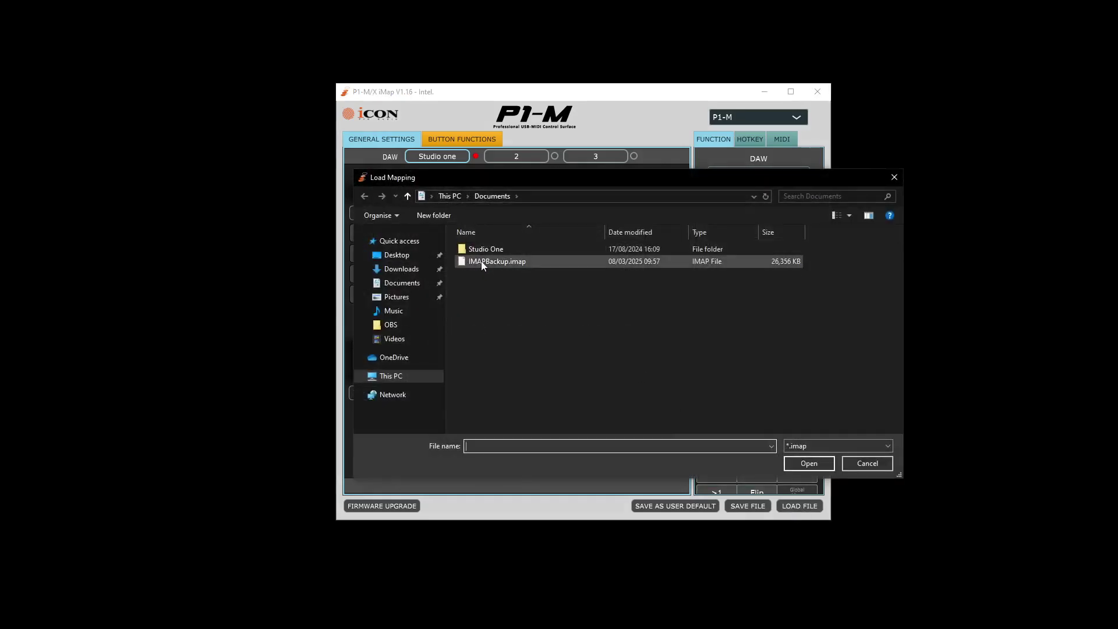
left_click(850, 462)
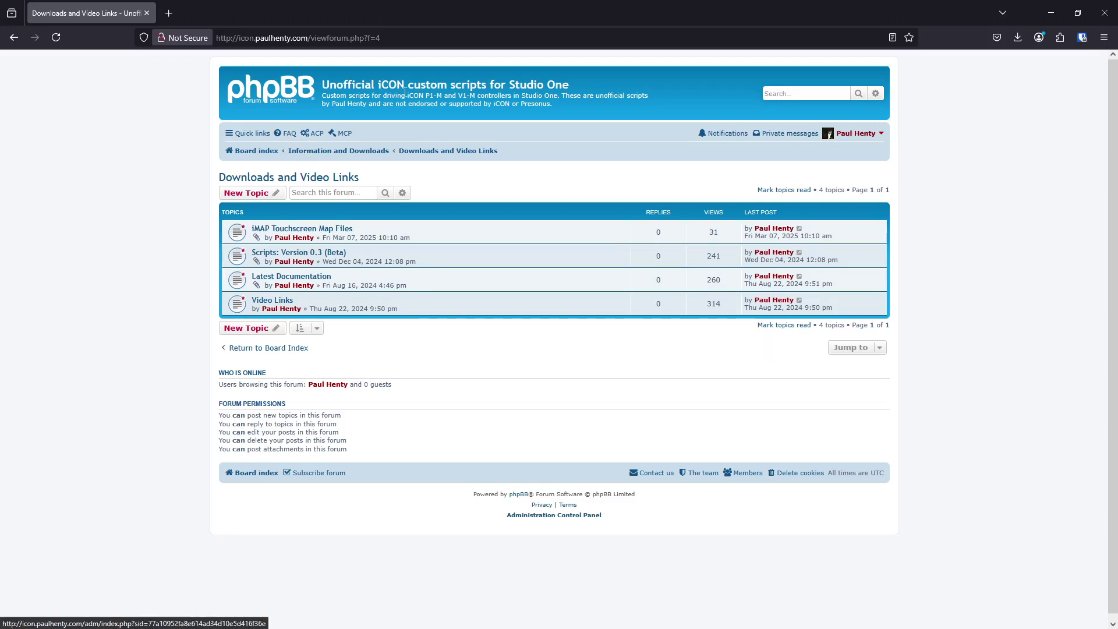
- In Firefox, open the iMAP Touchscreen Map Files topic and save iMAP-TouchScreenMaps.zip to the IconScripts folder
left_click(289, 229)
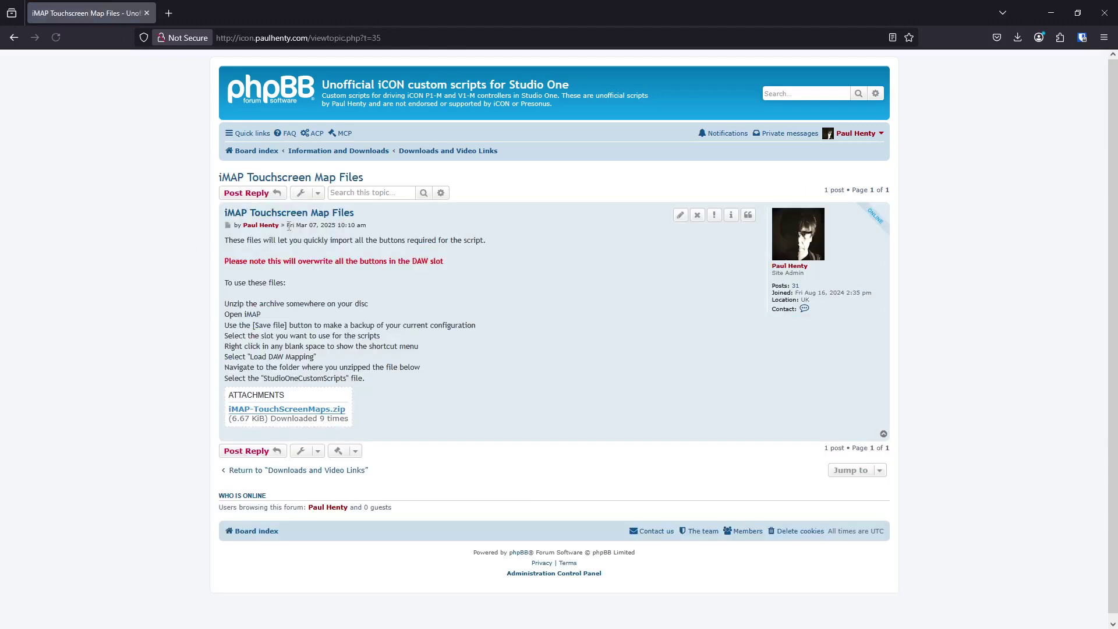
right_click(284, 411)
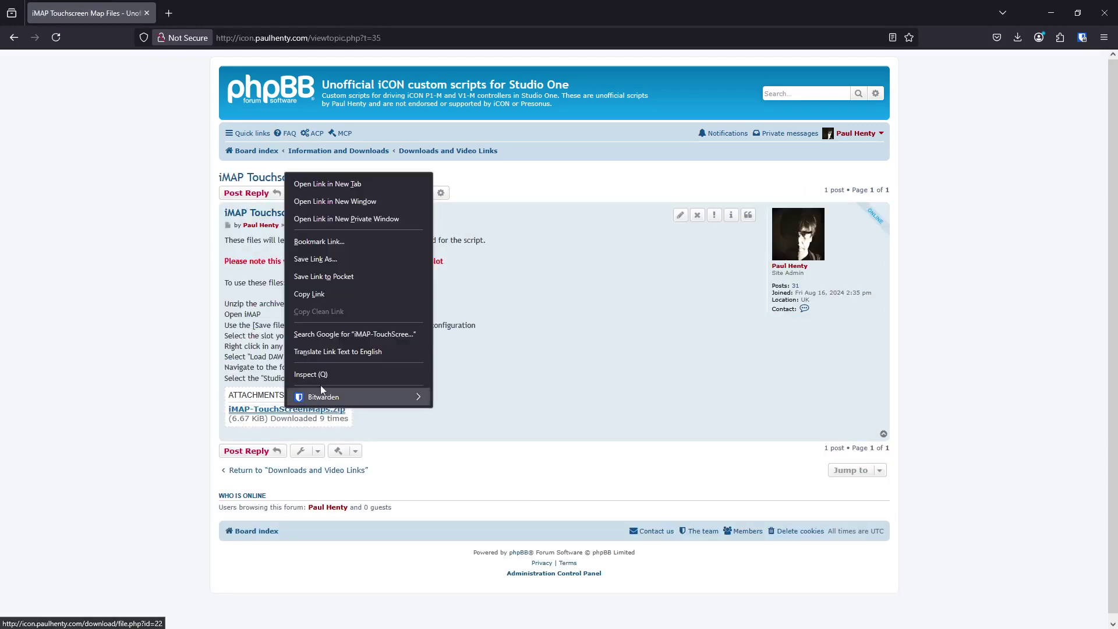
left_click(338, 259)
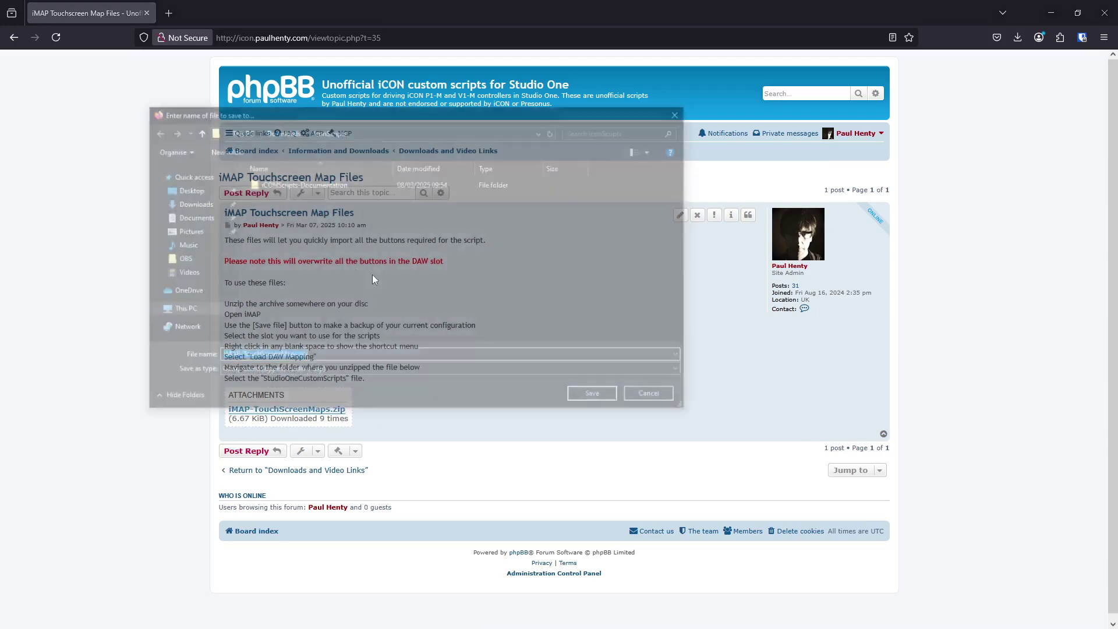
left_click(594, 397)
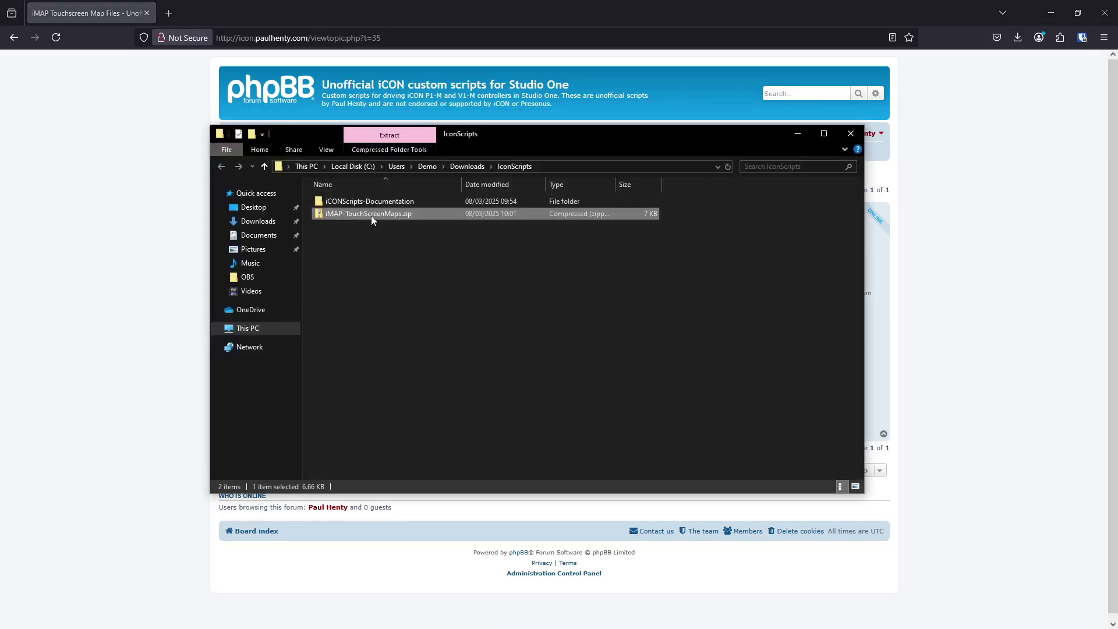
- Extract all contents of iMAP-TouchScreenMaps.zip in the IconScripts folder
right_click(372, 215)
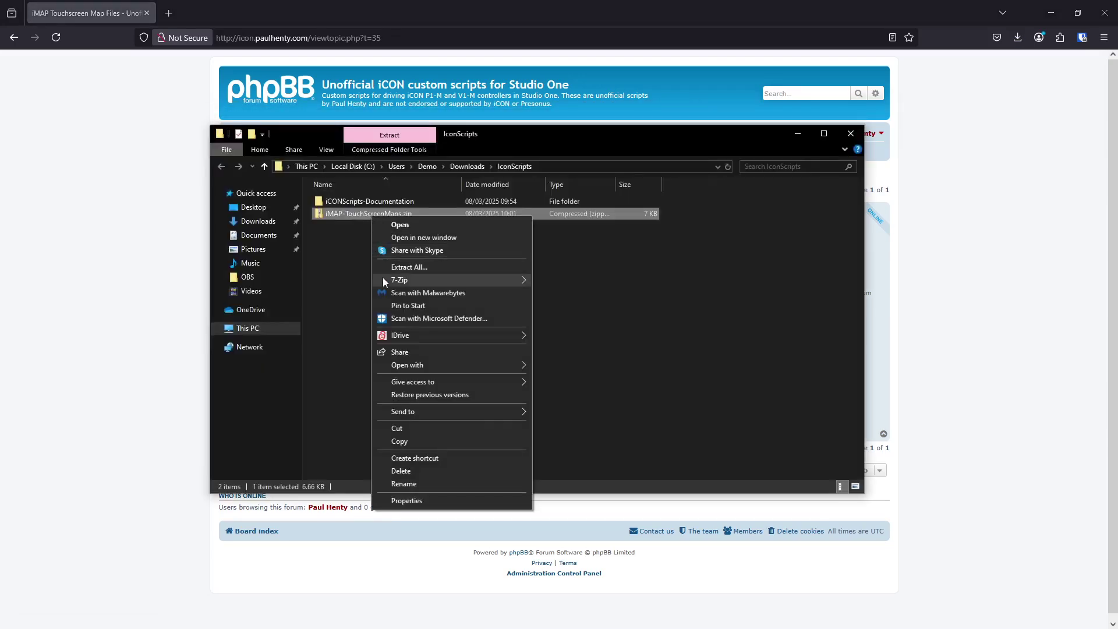
left_click(401, 267)
left_click(713, 464)
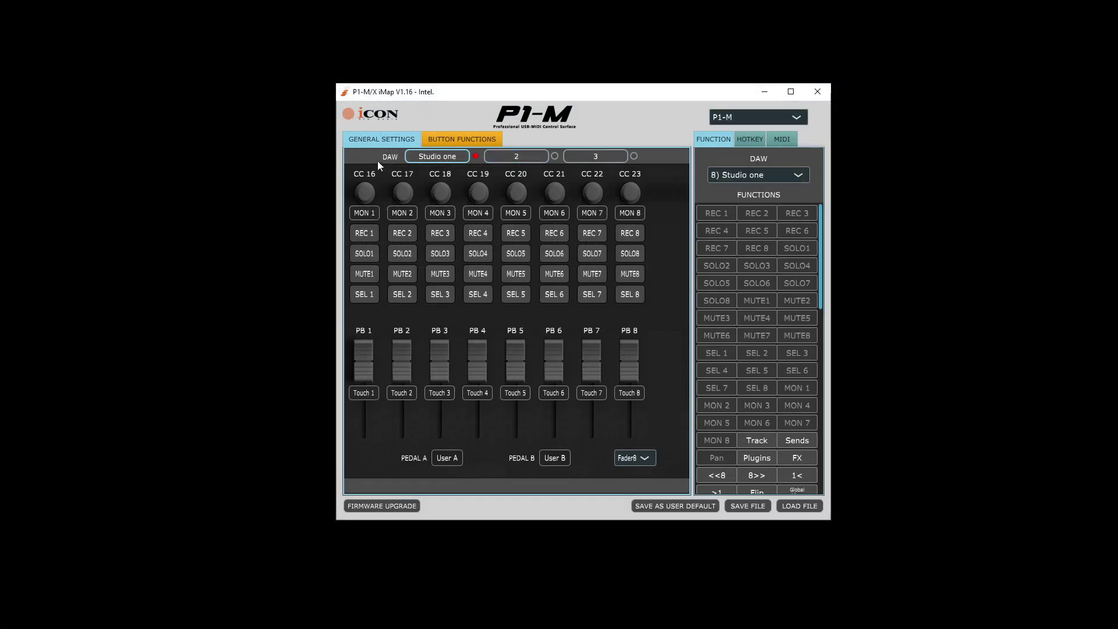
- In iMap, choose Studio one as the DAW and load the StudioOneCustomScripts.p1m-daw mapping from the iMAP-TouchScreenMaps folder
left_click(778, 174)
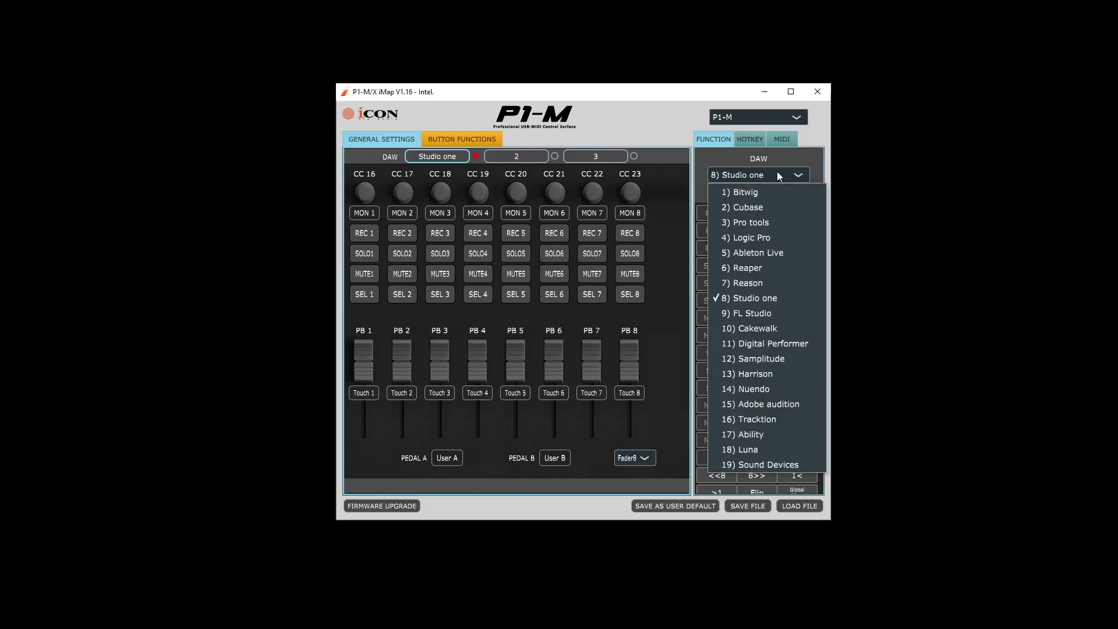
left_click(772, 303)
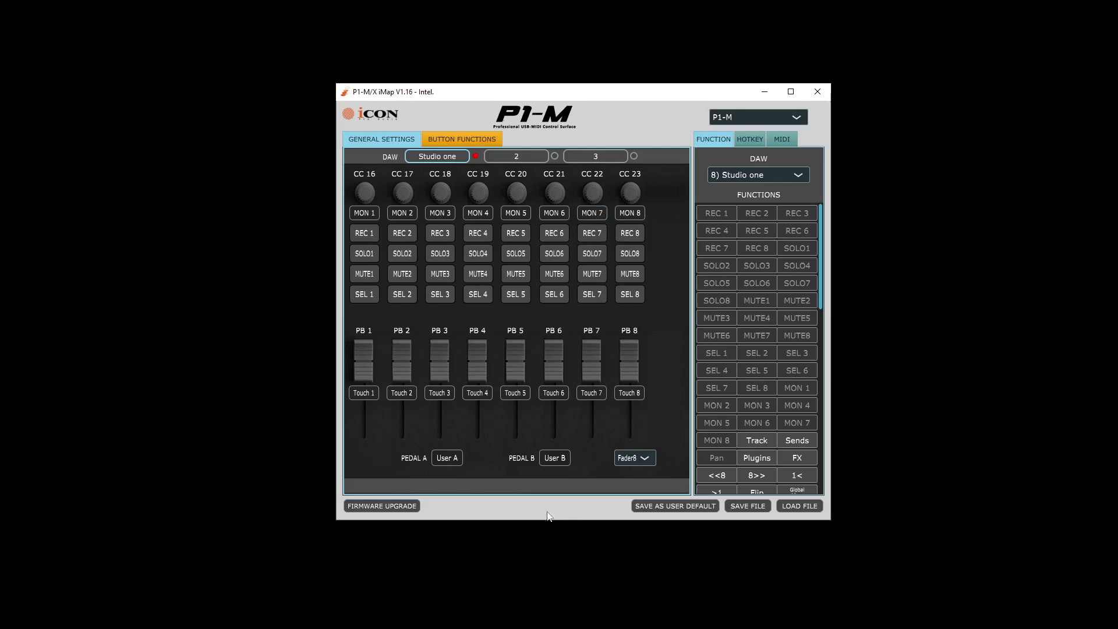
right_click(643, 119)
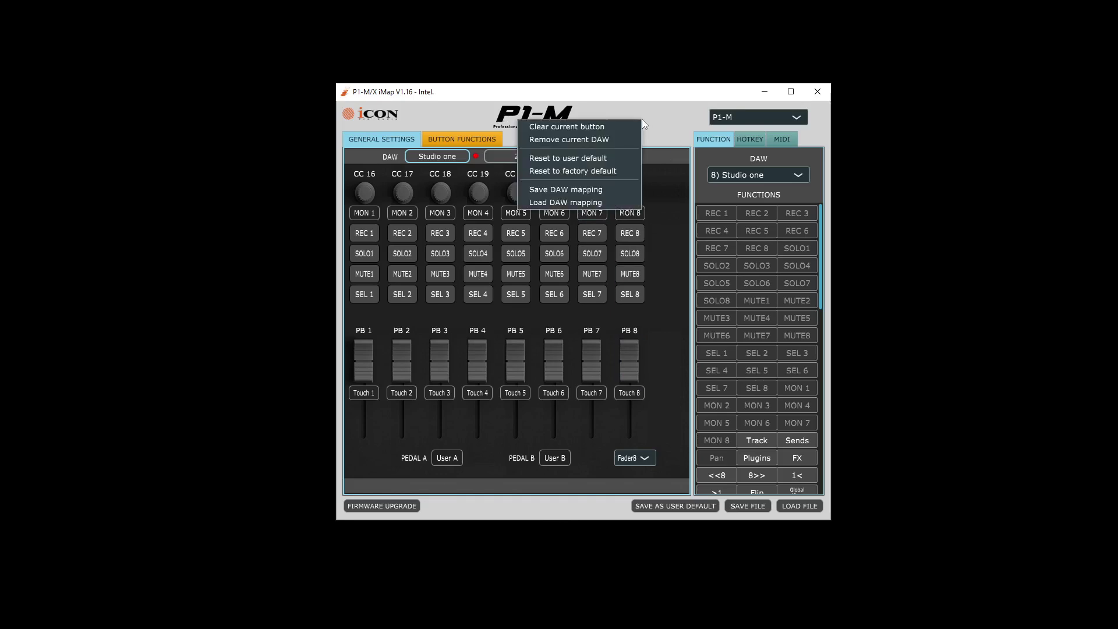
left_click(572, 202)
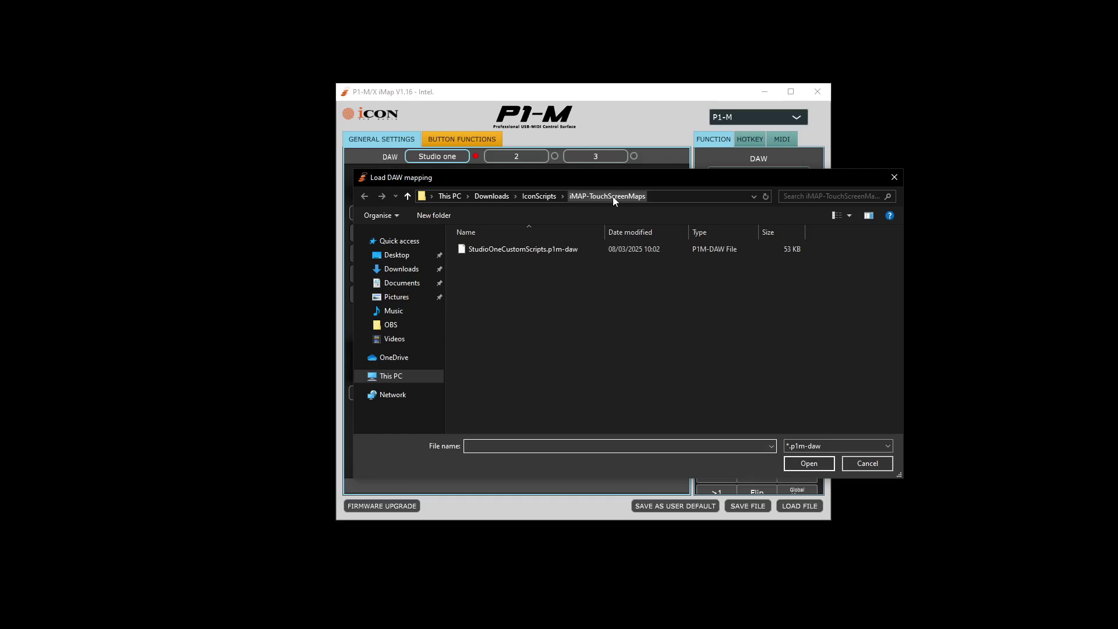
left_click(530, 251)
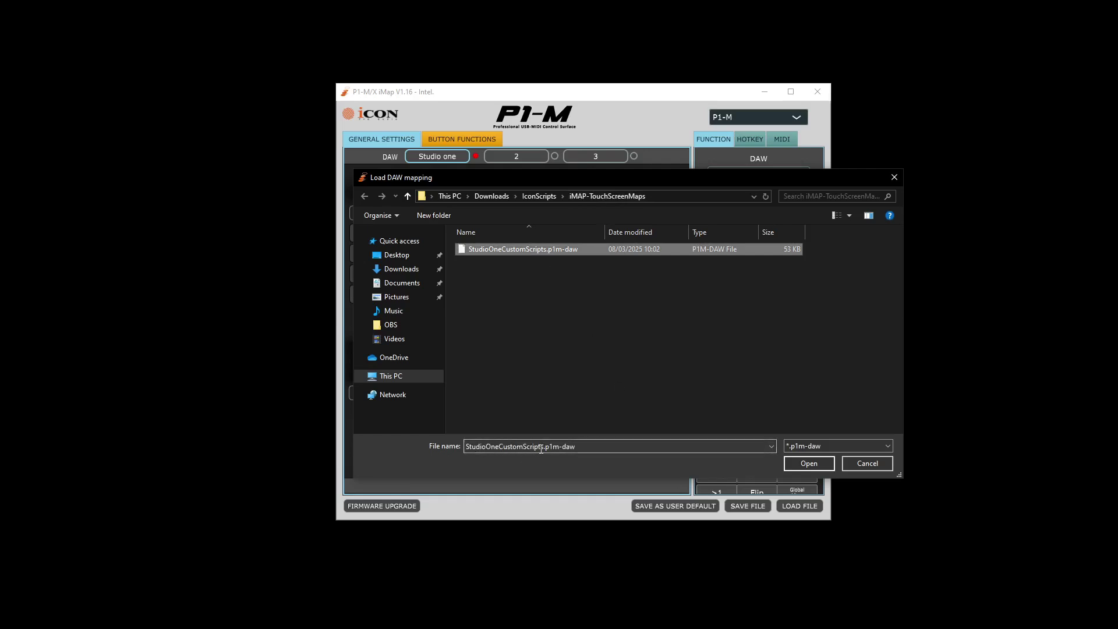
left_click(803, 464)
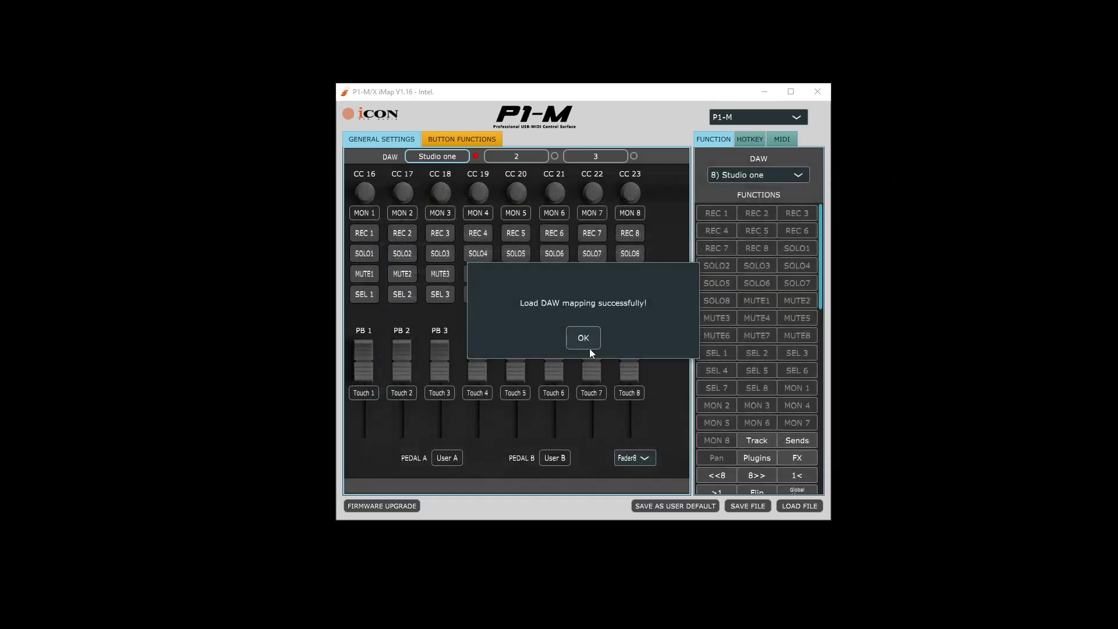
left_click(585, 339)
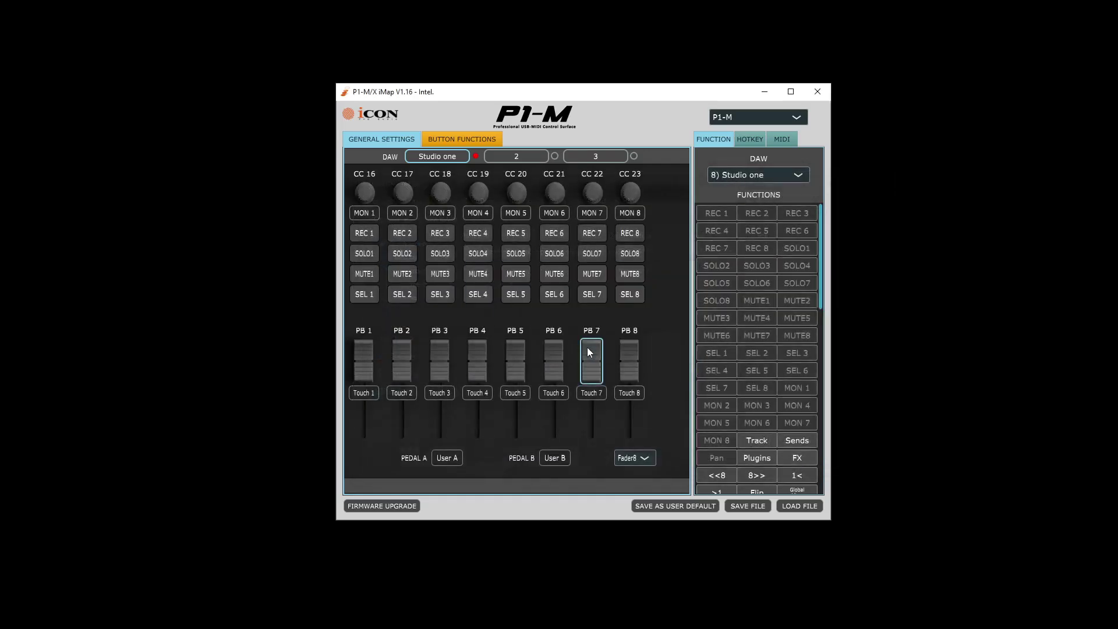
left_click(461, 140)
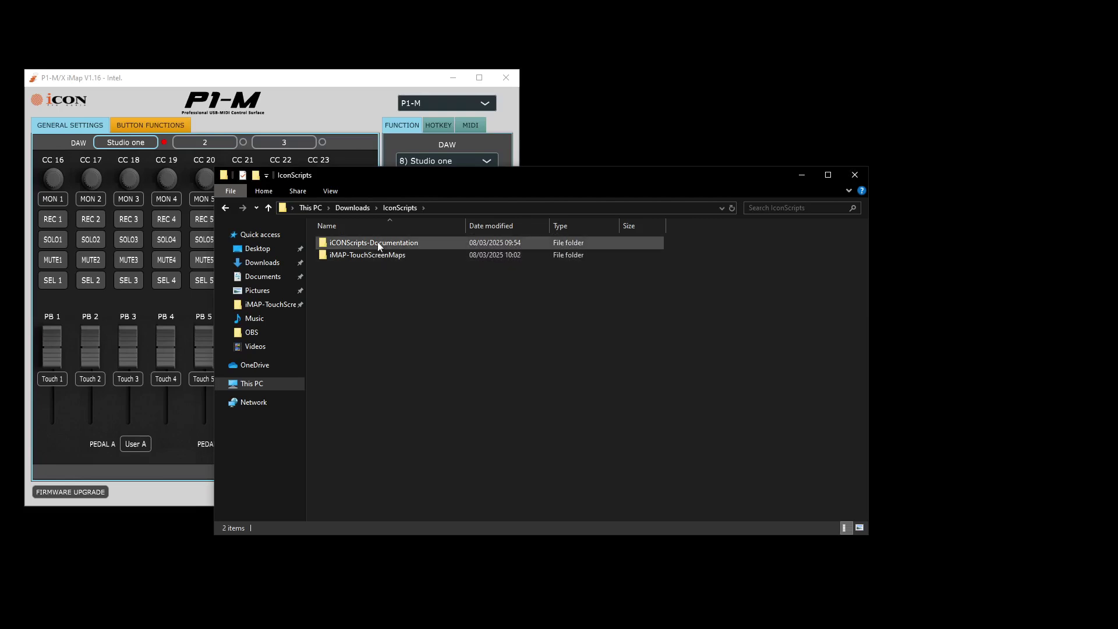
- Open 3-TouchScreenButtons.pdf from the iCONScripts-Documentation folder and display the Studio One button functions in iMap for comparison
double_click(378, 242)
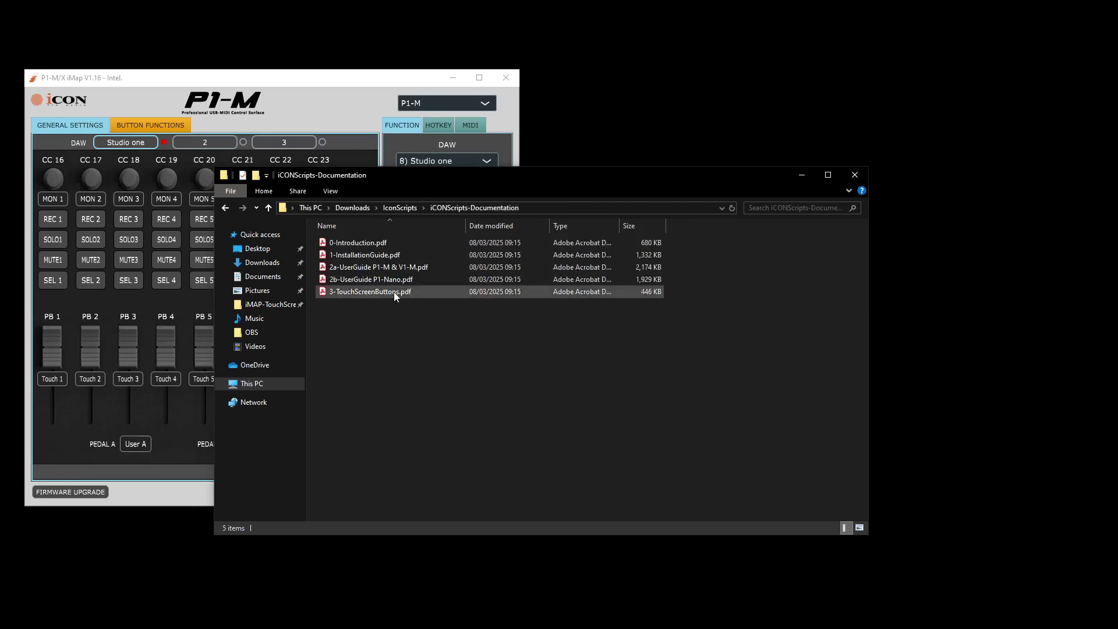
left_click(360, 292)
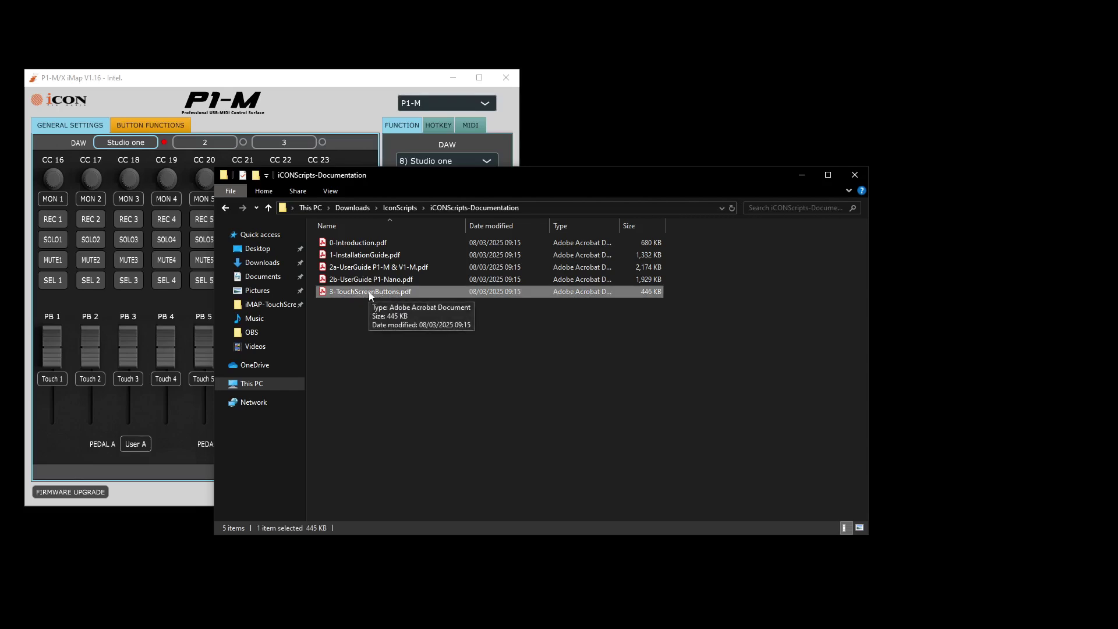
double_click(369, 293)
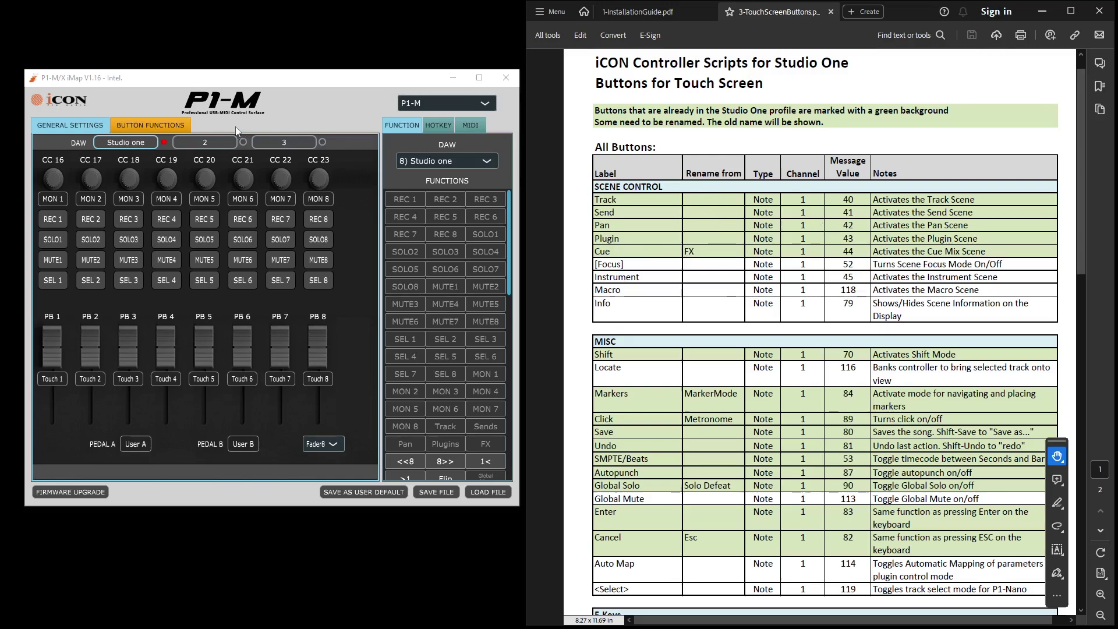
left_click(146, 127)
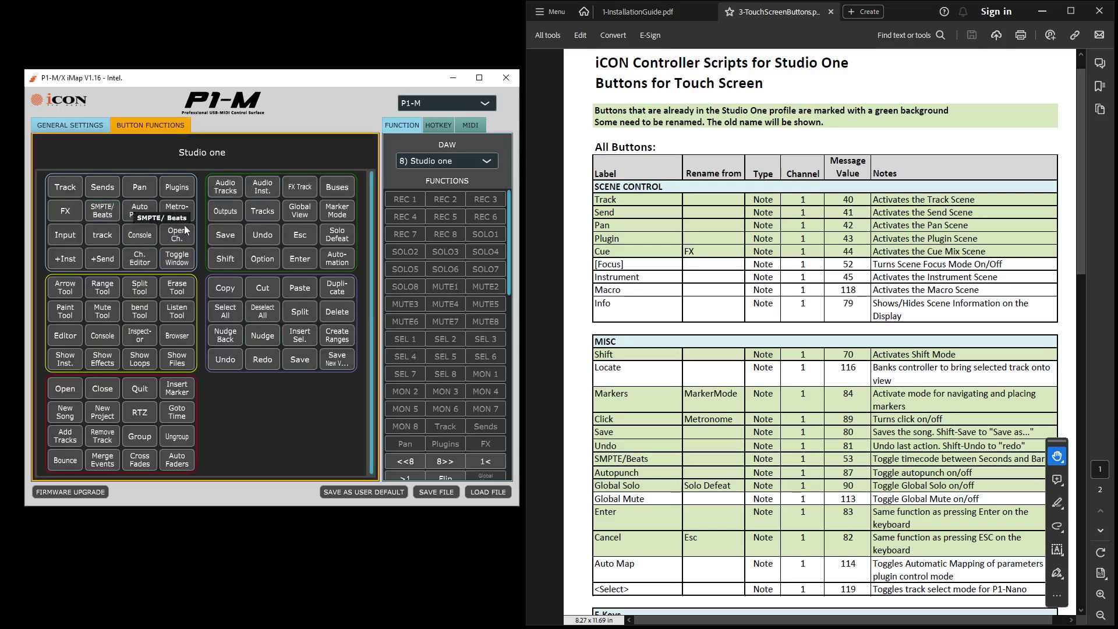
left_click(663, 199)
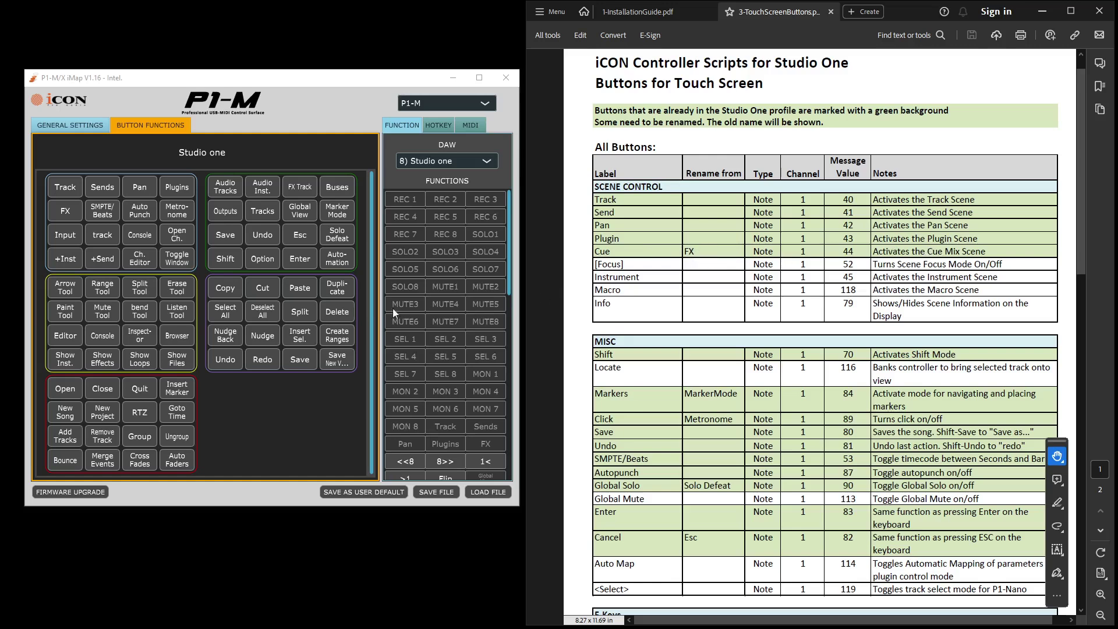
- Reassign the FX button to a MIDI Note message on channel 1 and rename it Cue
left_click(61, 218)
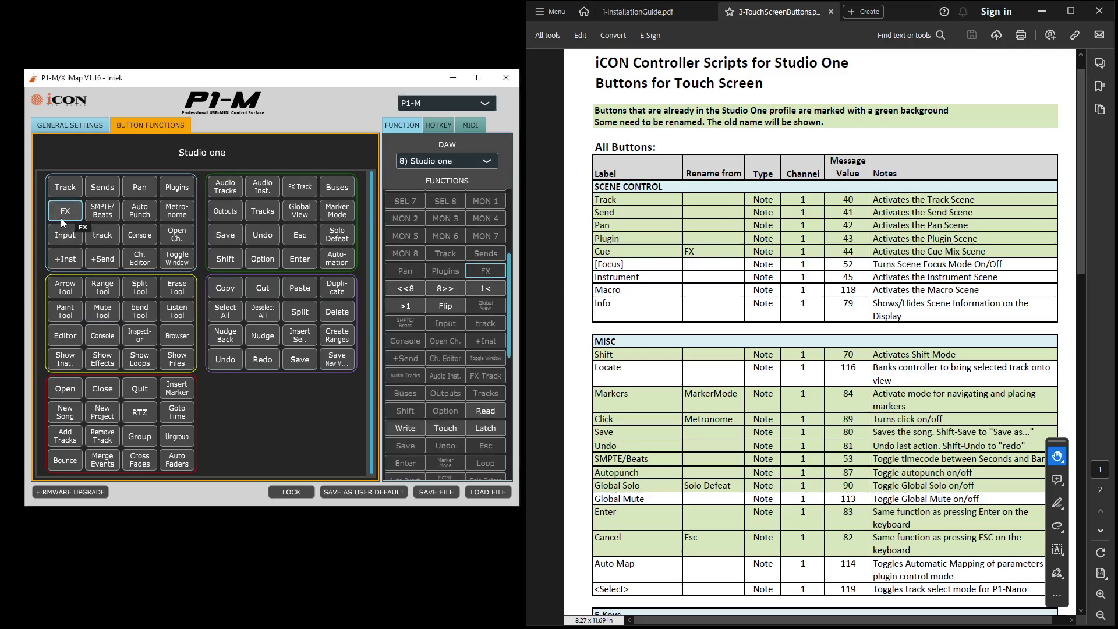
left_click(466, 126)
left_click(480, 230)
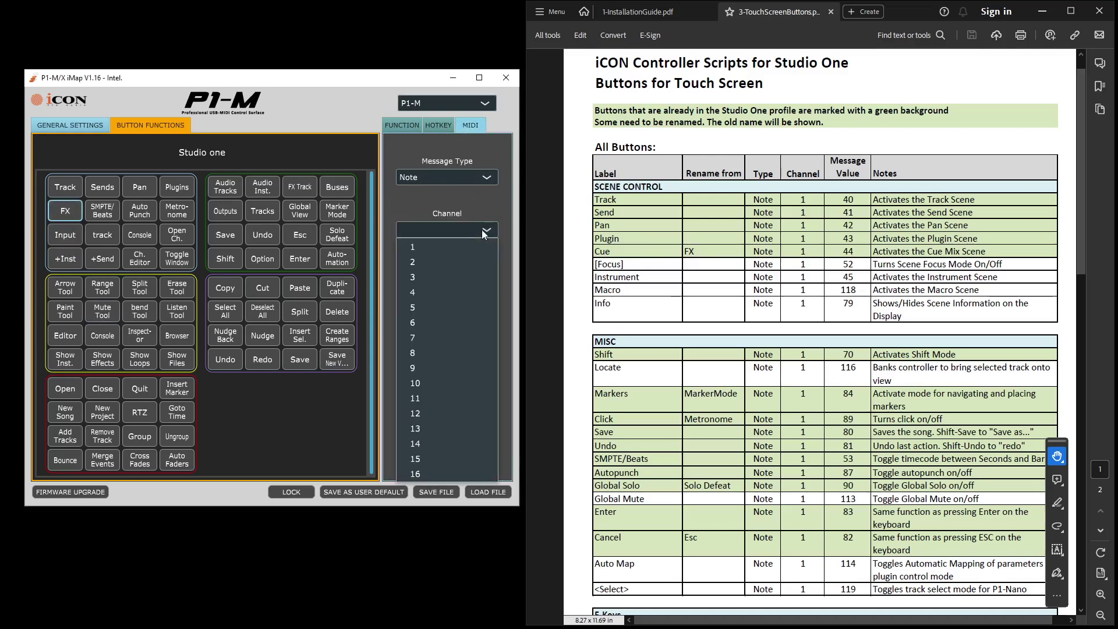
left_click(446, 246)
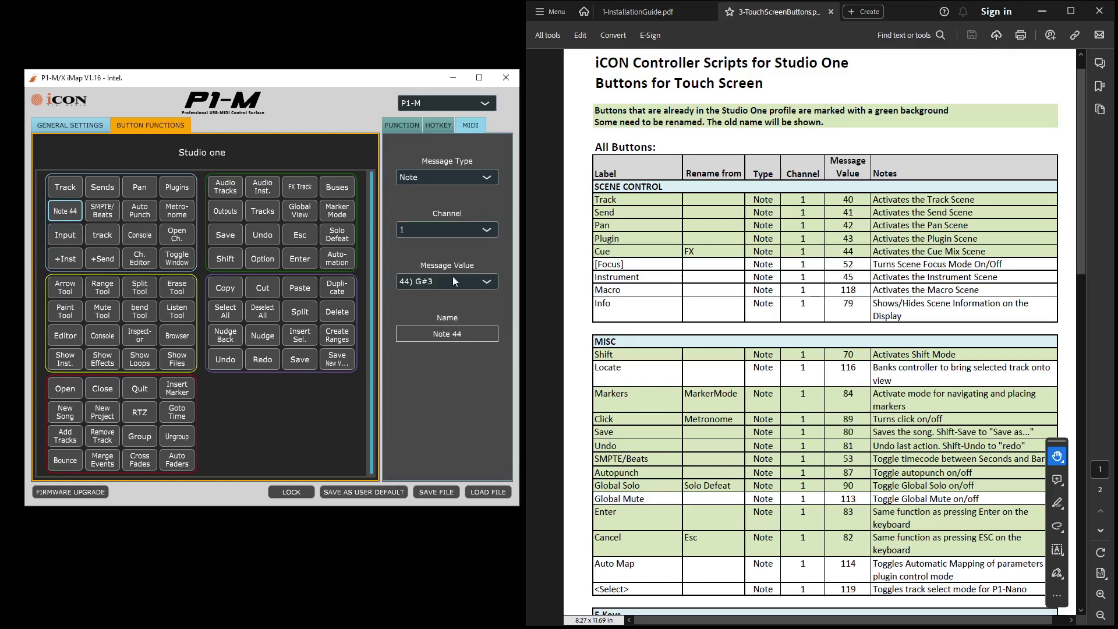
double_click(437, 335)
type("Cue")
key("Delete")
key("Delete")
key("Delete")
key("Return")
left_click(626, 261)
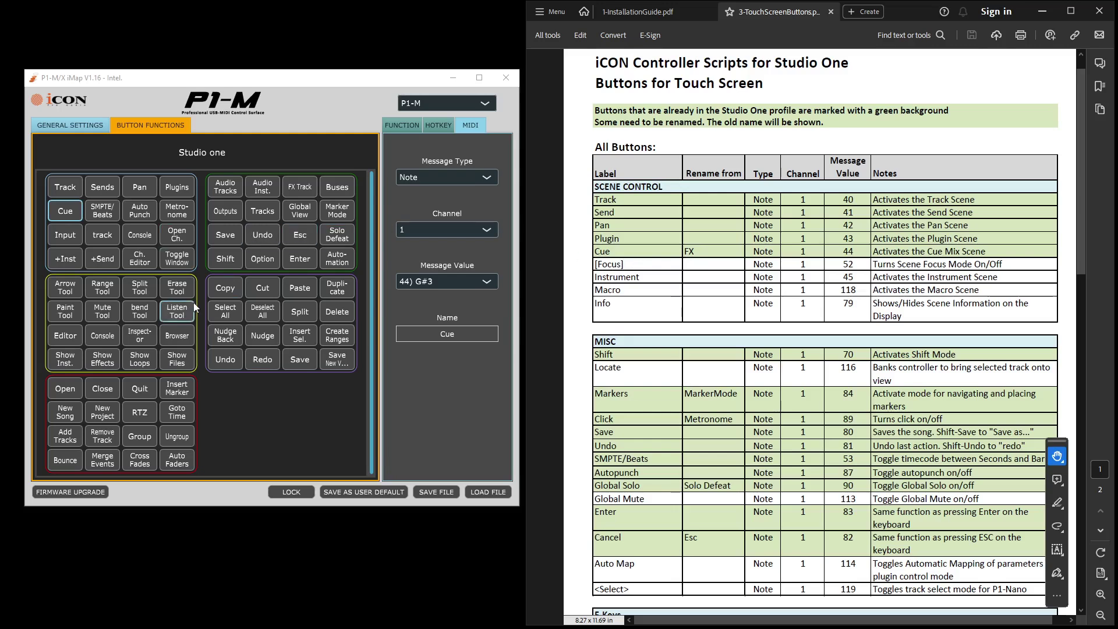
- Clear the Toggle Window button's assignment
left_click(180, 260)
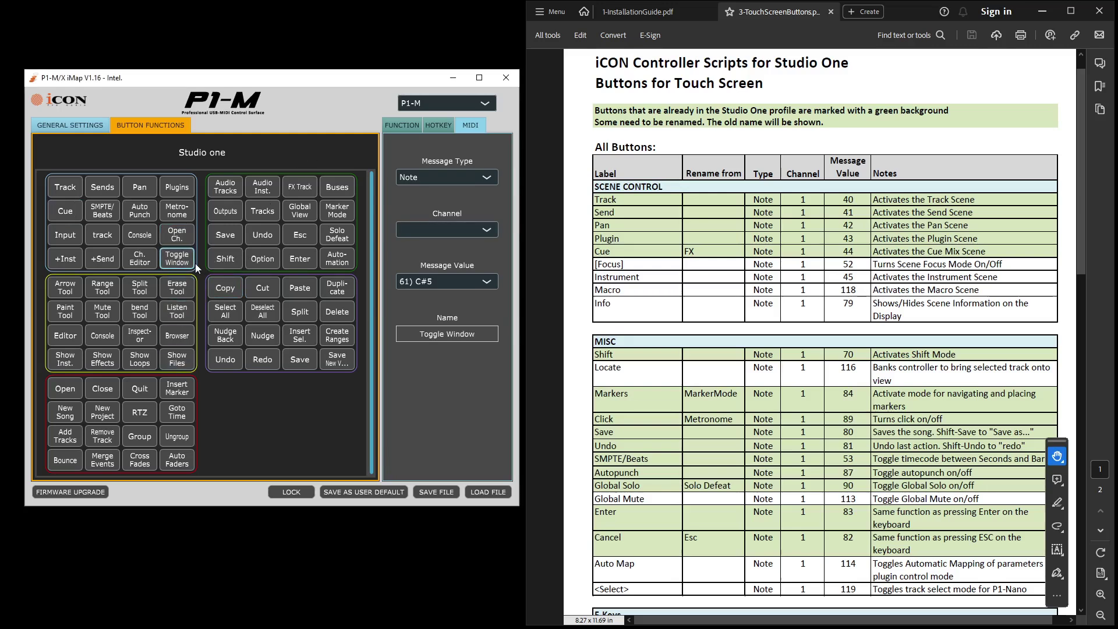
right_click(318, 102)
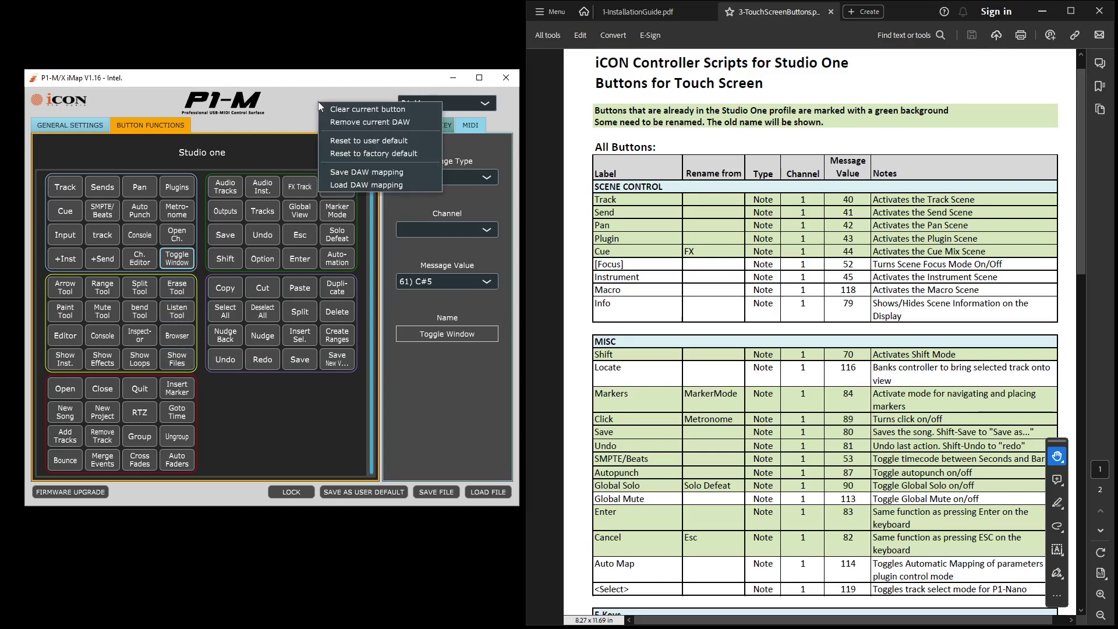
left_click(341, 109)
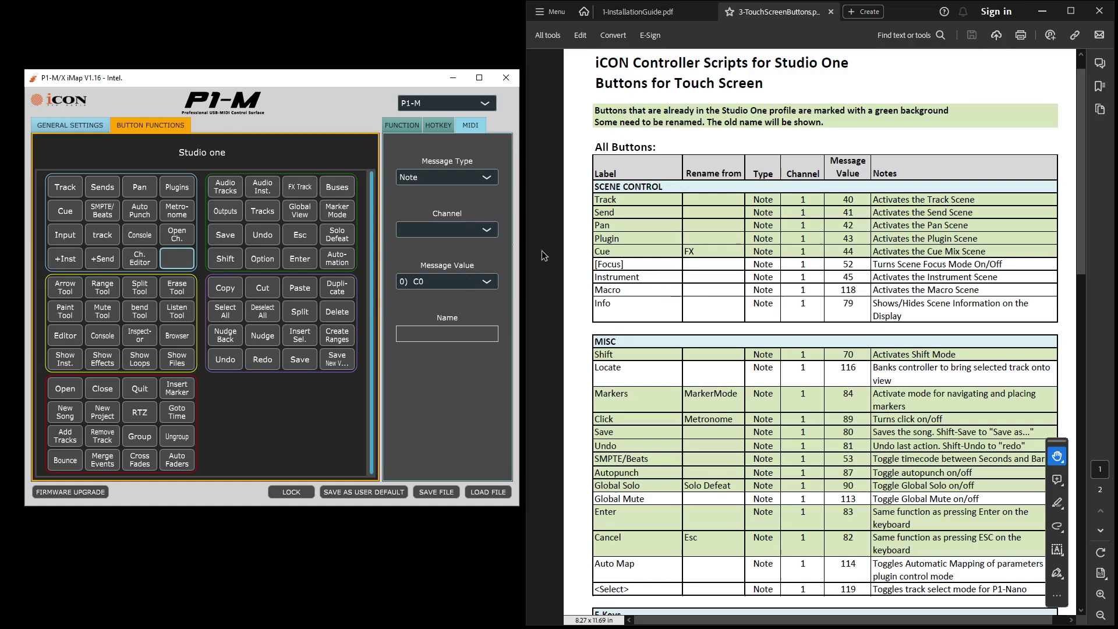
- Assign the emptied button a Note message on channel 1 with message value 52 (E4), and name it [Focus]
left_click(473, 233)
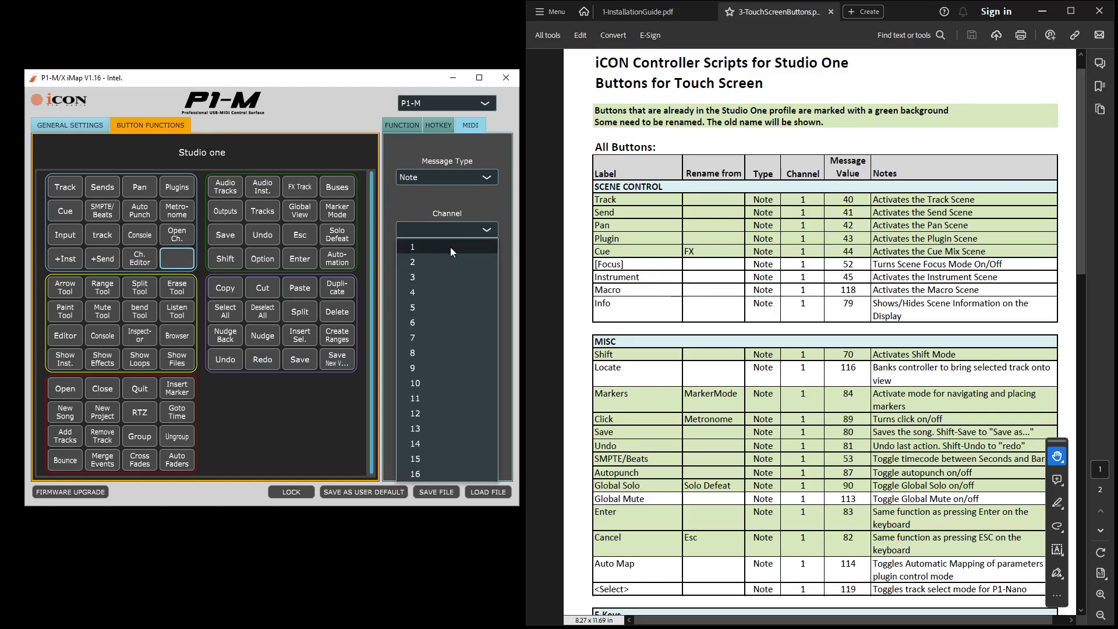
left_click(450, 246)
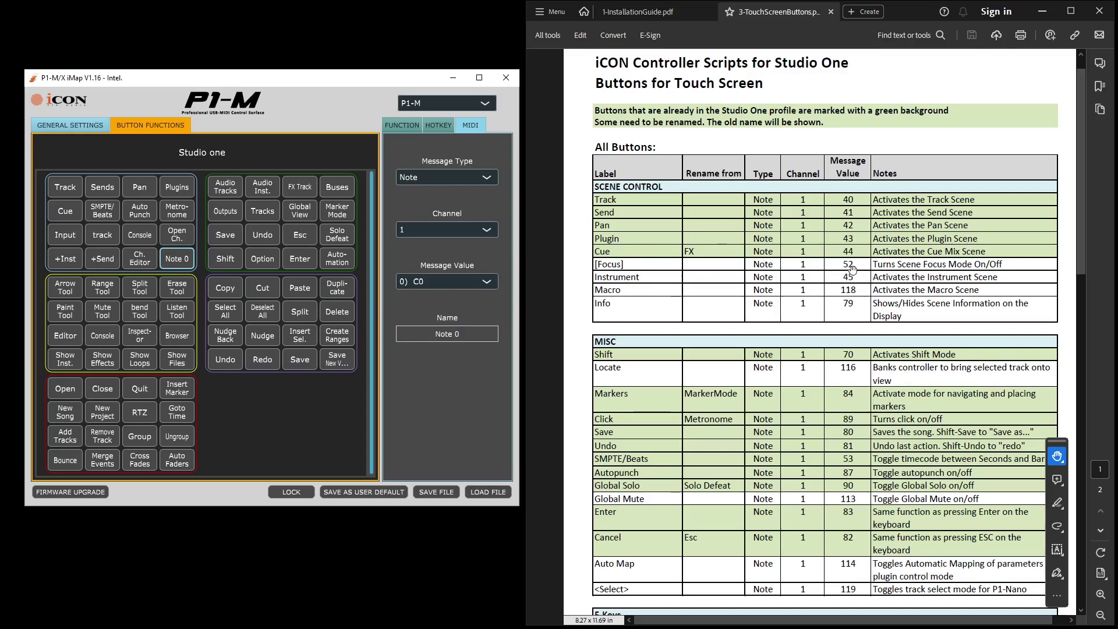
left_click(488, 279)
scroll(471, 383, "down", 20)
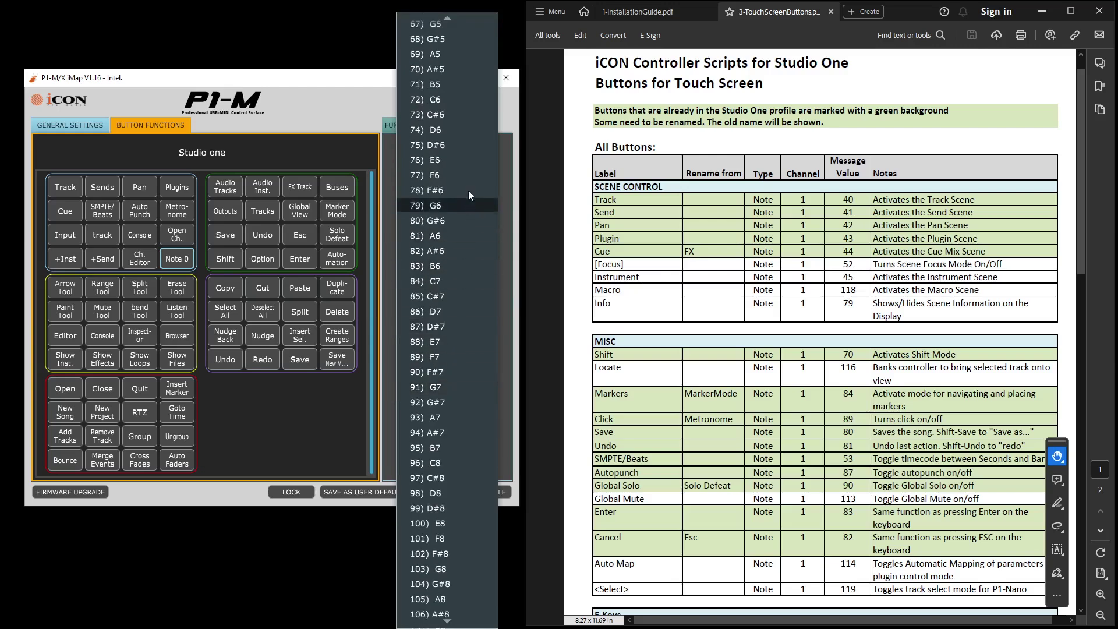
scroll(471, 207, "up", 15)
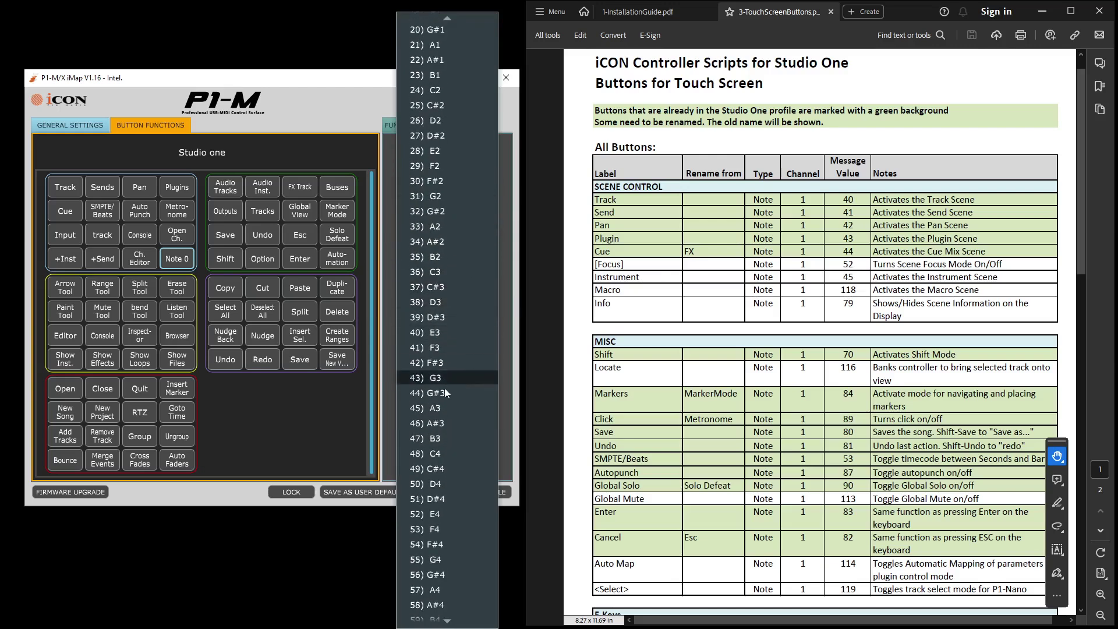
left_click(431, 515)
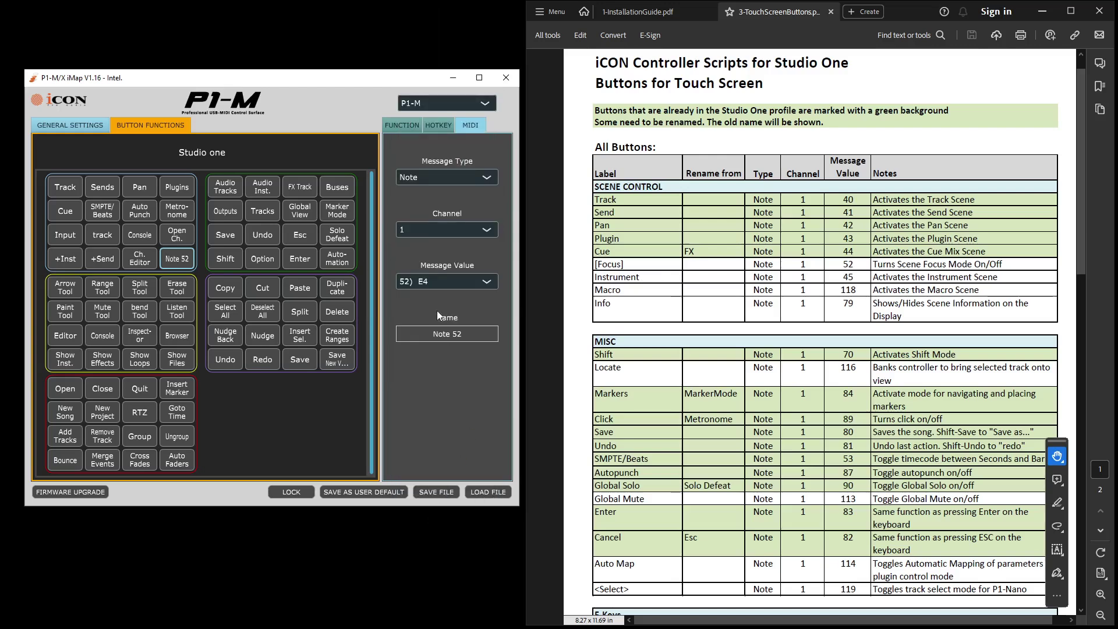
double_click(446, 336)
key("ctrl+a")
key("BackSpace")
type("[Focus]")
key("Return")
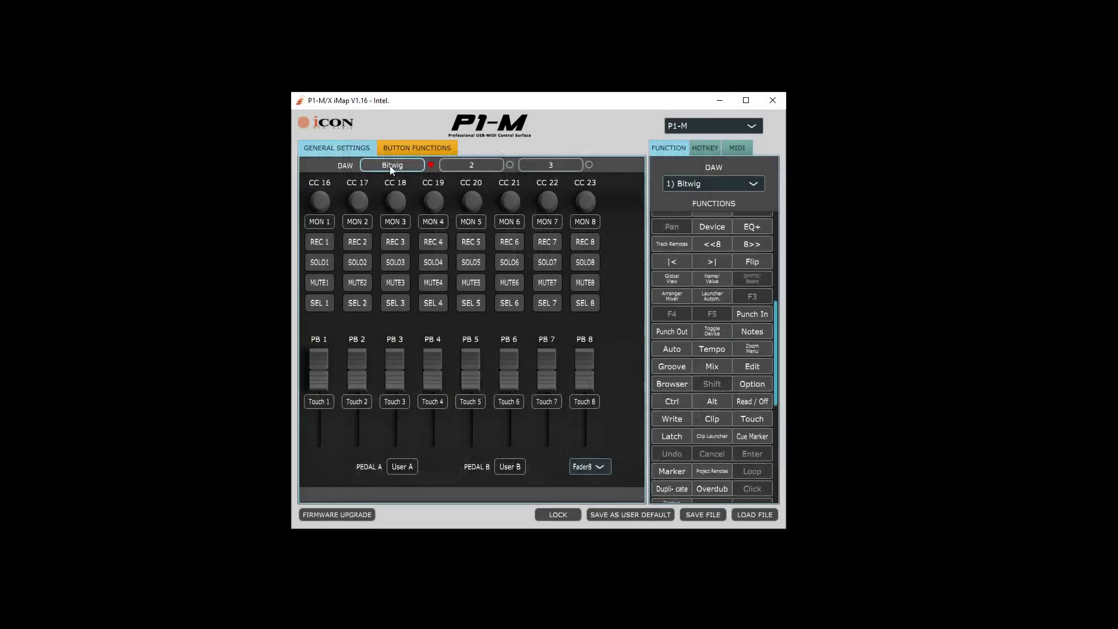
- Save the Bitwig DAW mapping to the Documents folder as ToStudioOne
left_click(700, 186)
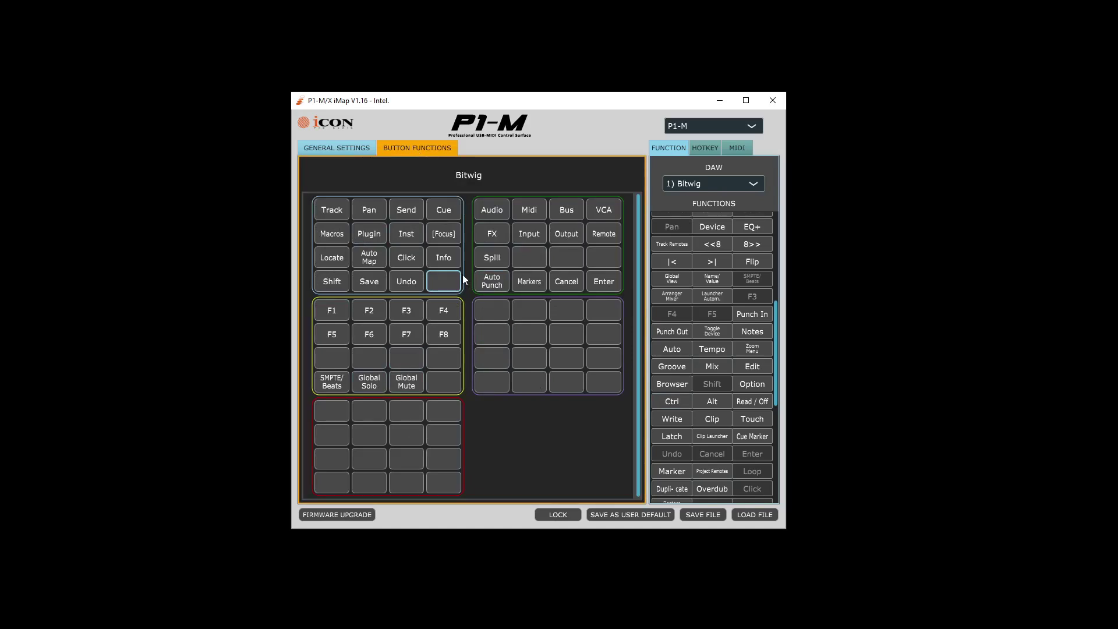
right_click(614, 124)
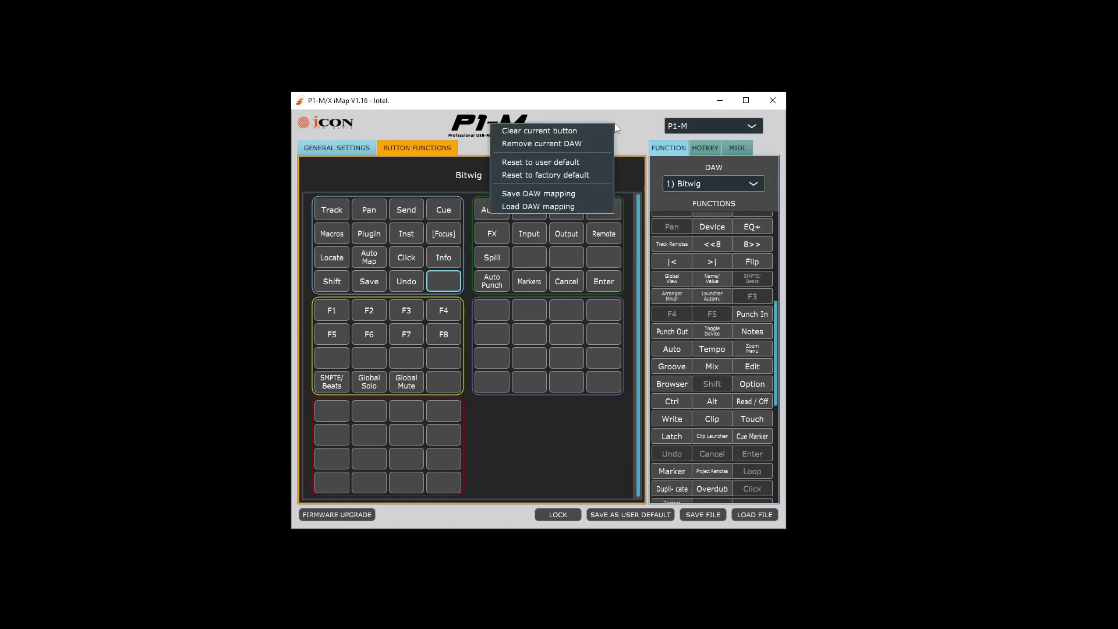
left_click(542, 195)
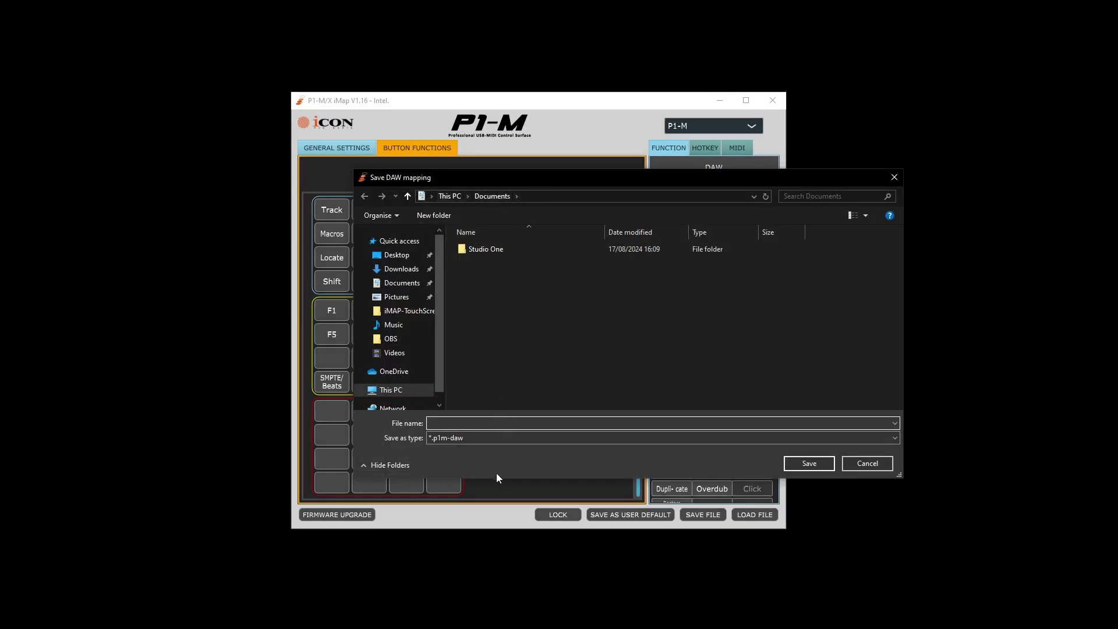
left_click(484, 424)
type("ToStudioOne")
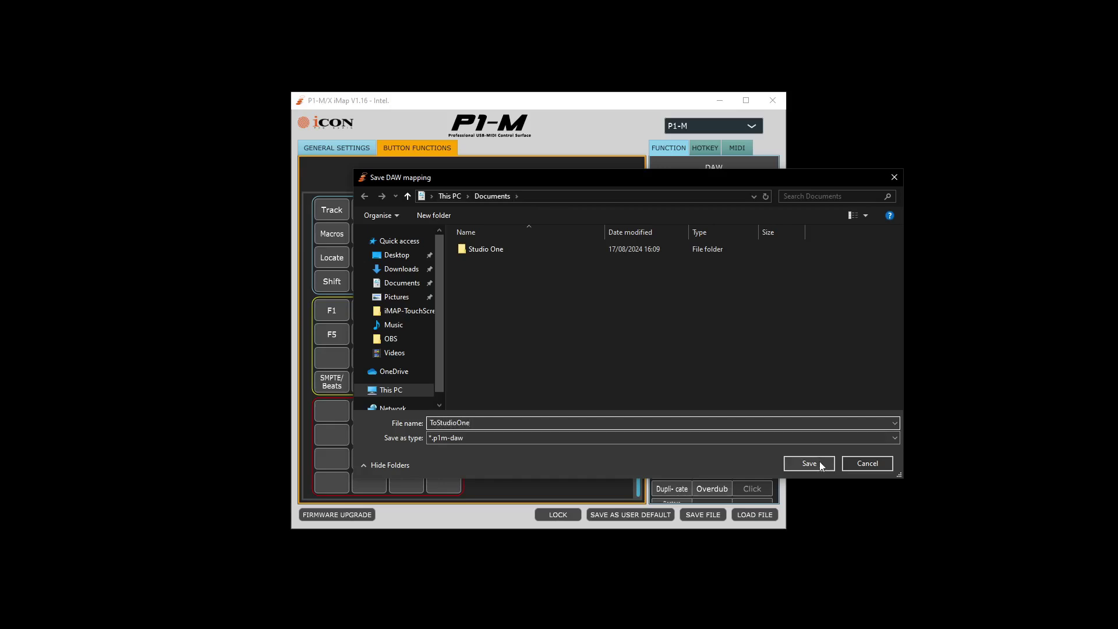
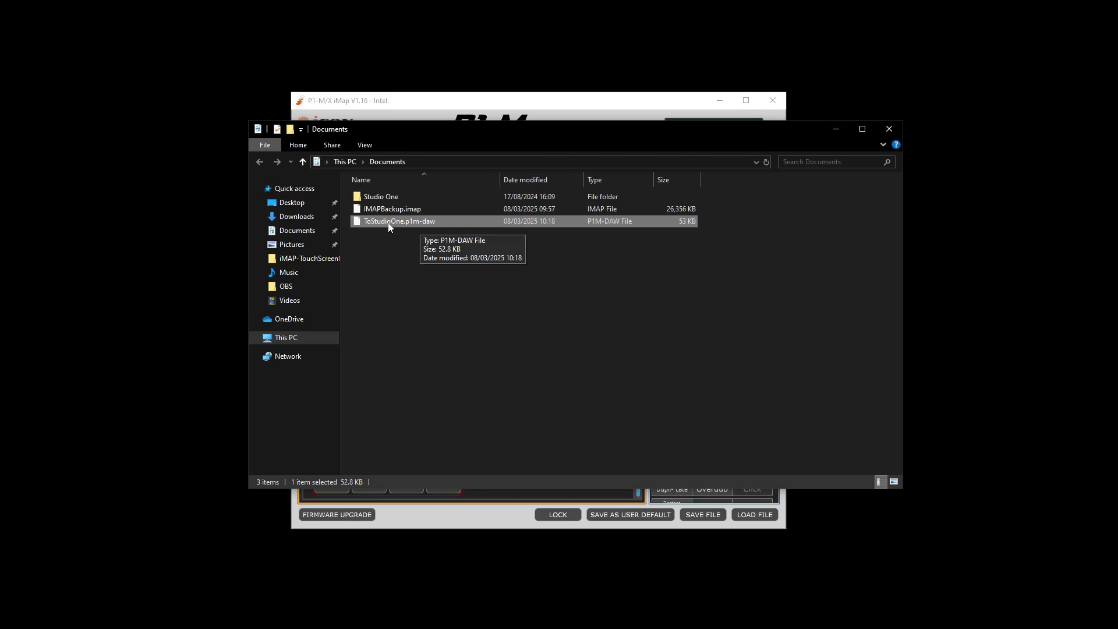
- Open ToStudioOne.p1m-daw from the Documents folder in Notepad, keeping Notepad as the default app for .p1m-daw files
right_click(388, 224)
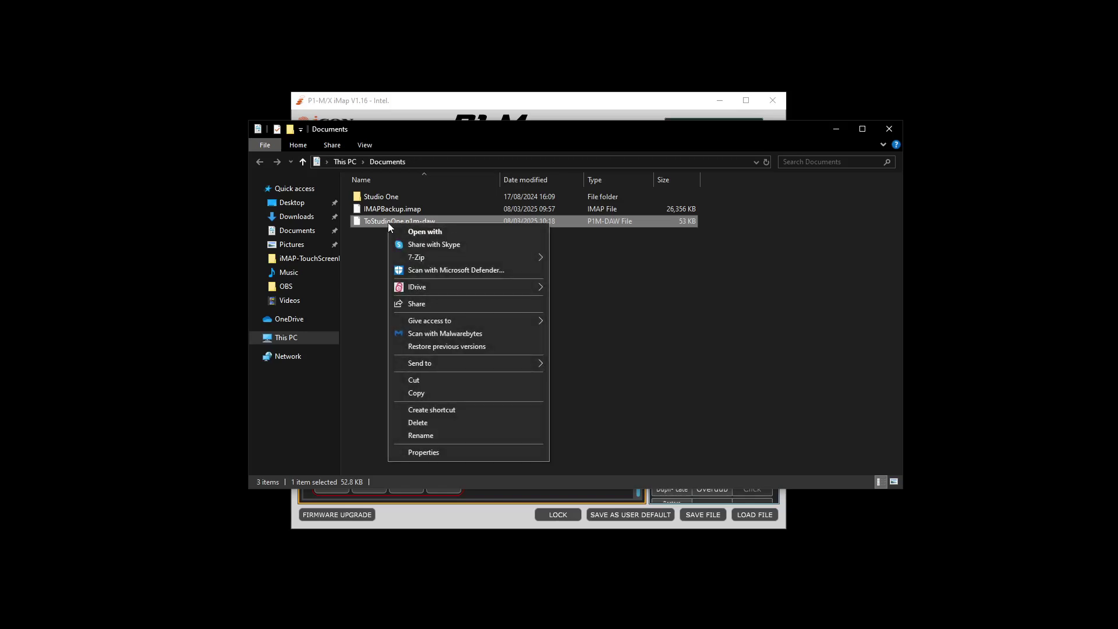
left_click(426, 232)
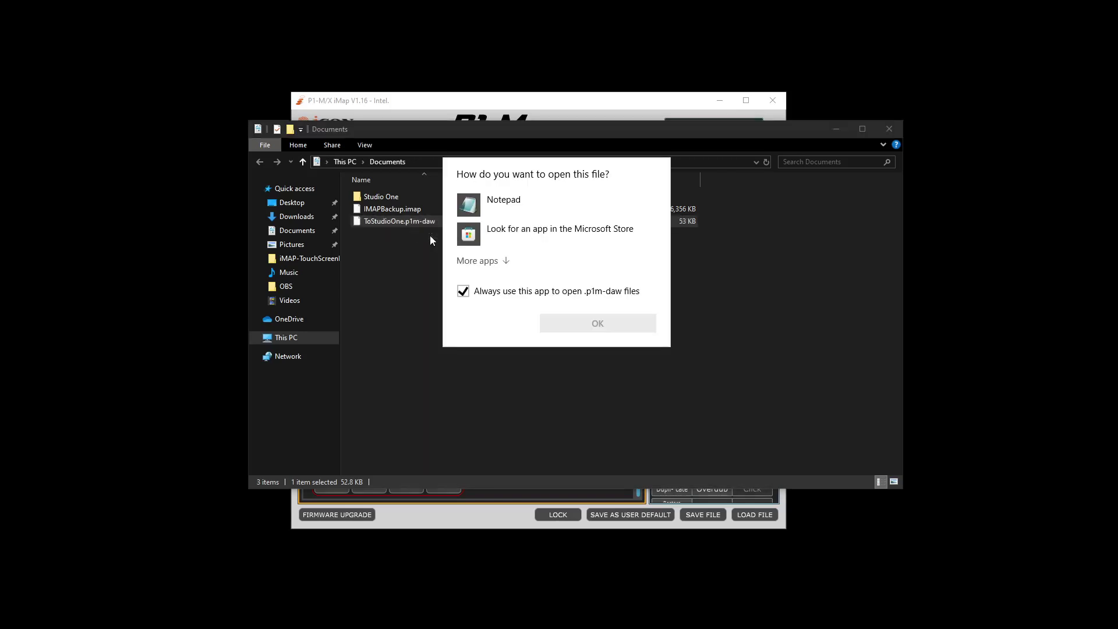
left_click(500, 209)
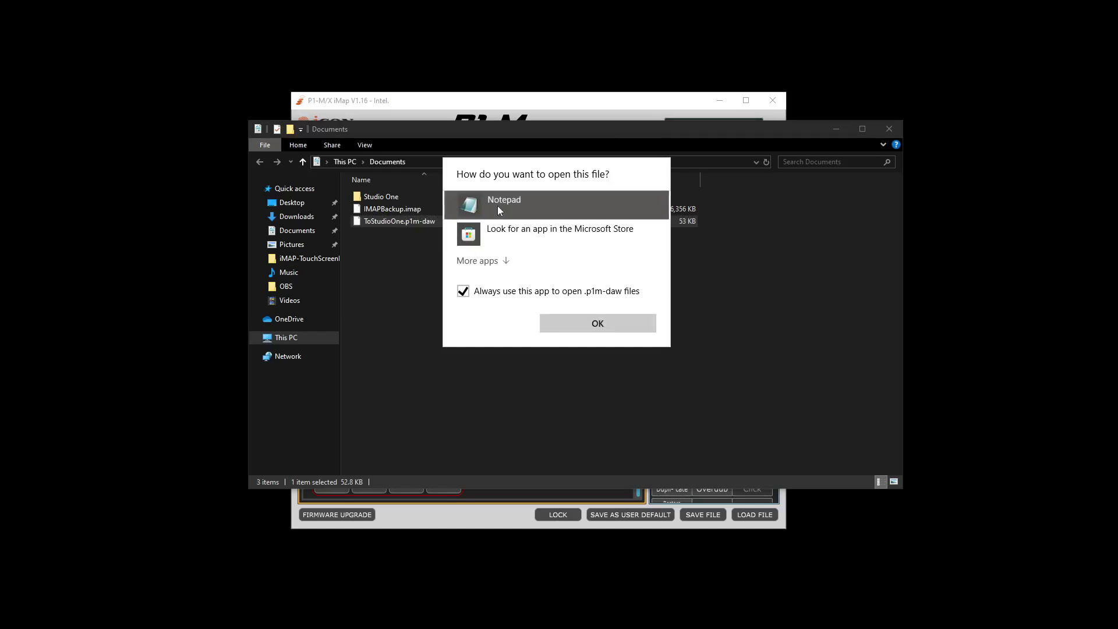
left_click(561, 322)
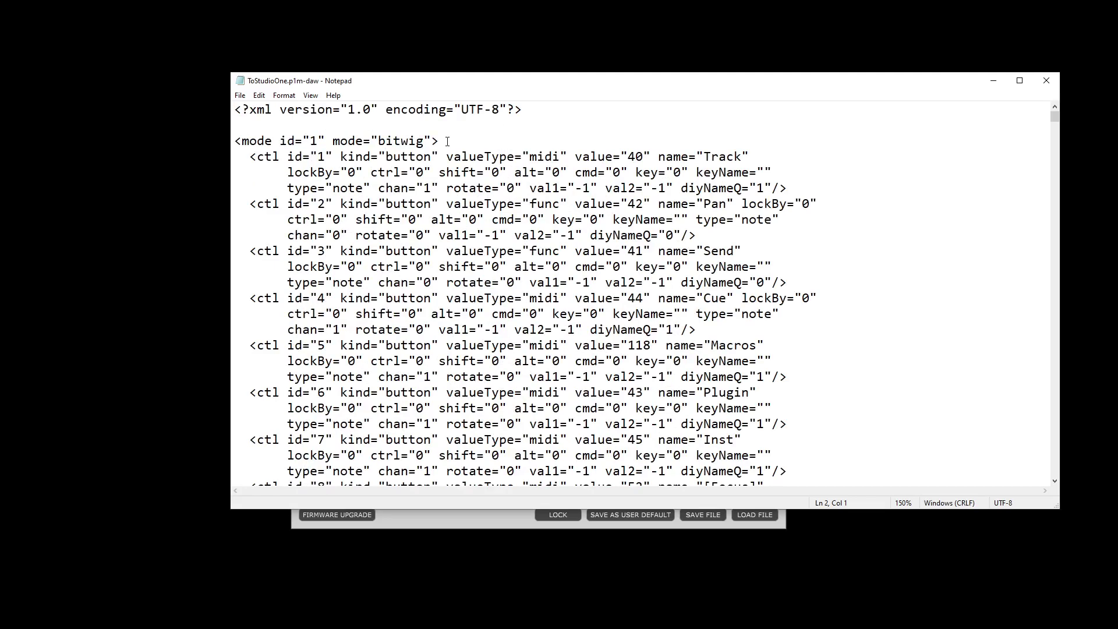
- Set the mode id in the mapping file's mode tag to 8
left_click_drag(447, 141, 222, 145)
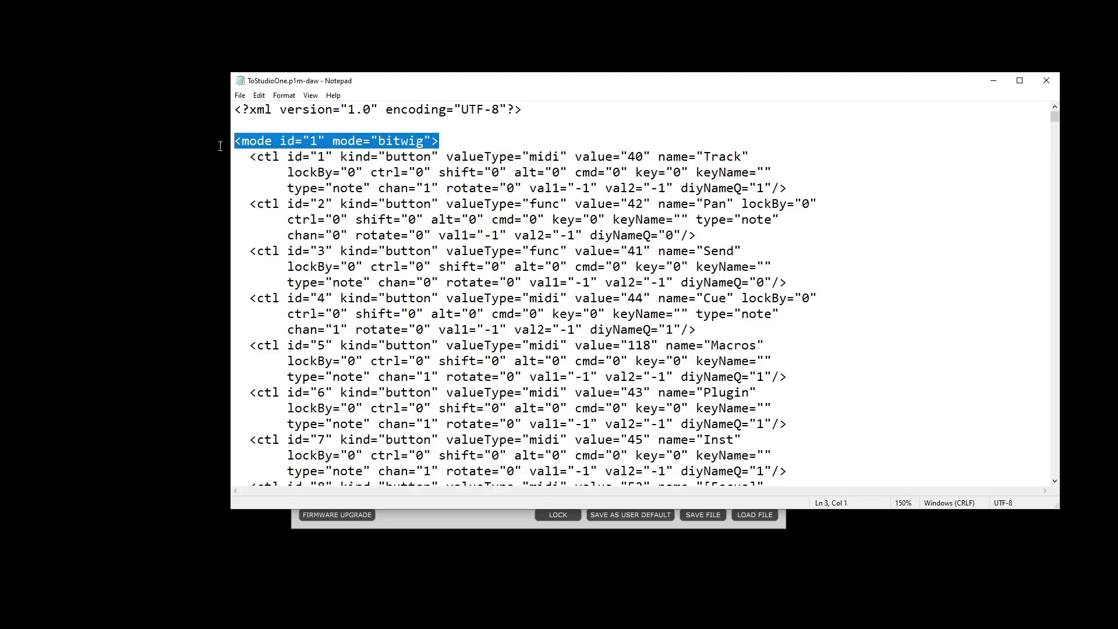
left_click(289, 125)
left_click(320, 142)
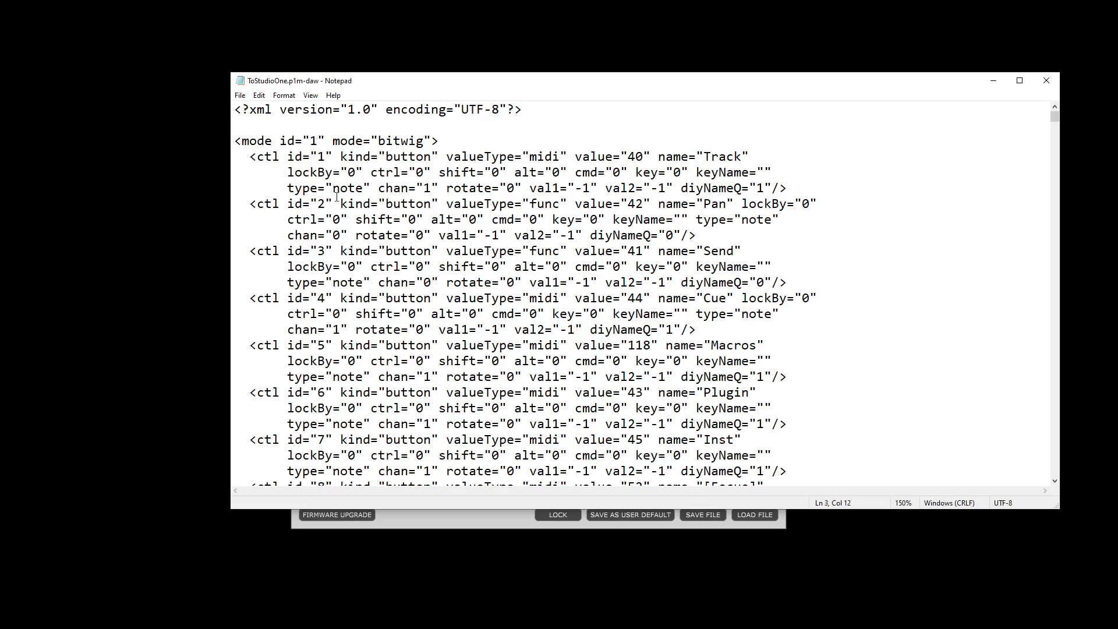
key("BackSpace")
type("8")
- Replace the mode name in the mapping file's mode tag with studio-one
key("Delete")
key("Delete")
key("Delete")
key("Delete")
key("Delete")
key("Delete")
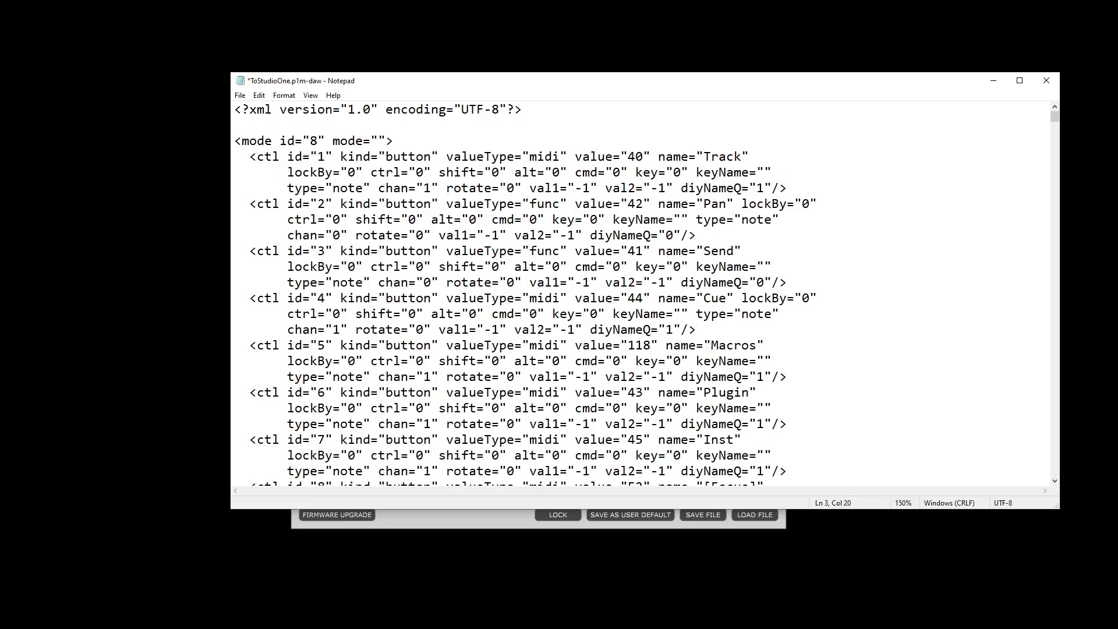
type("studio-one")
left_click(481, 146)
left_click_drag(475, 136, 209, 137)
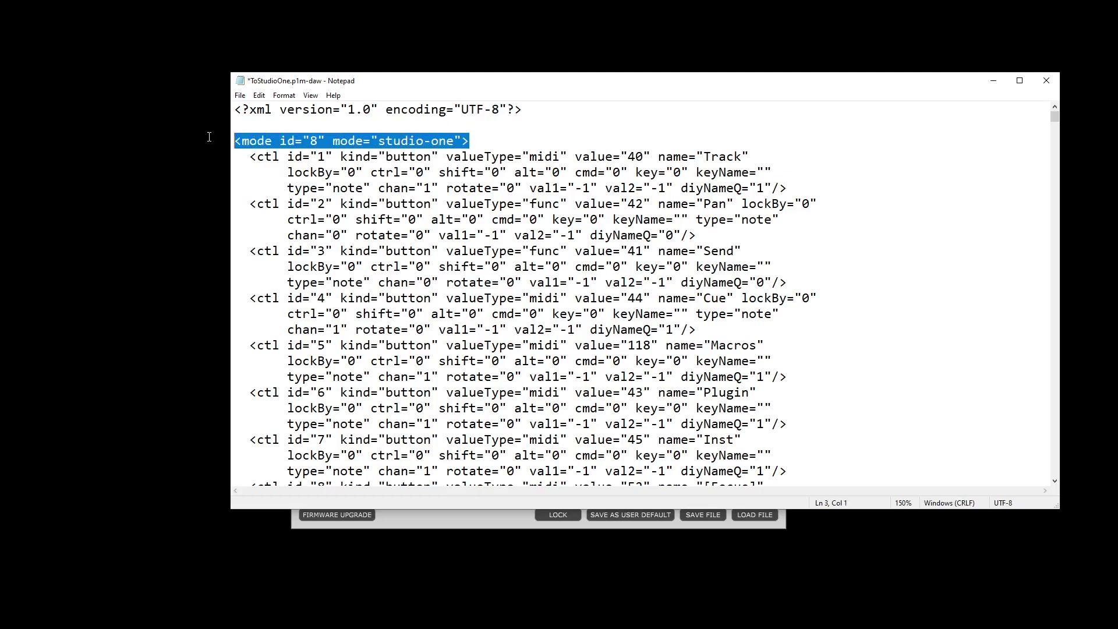
left_click(486, 144)
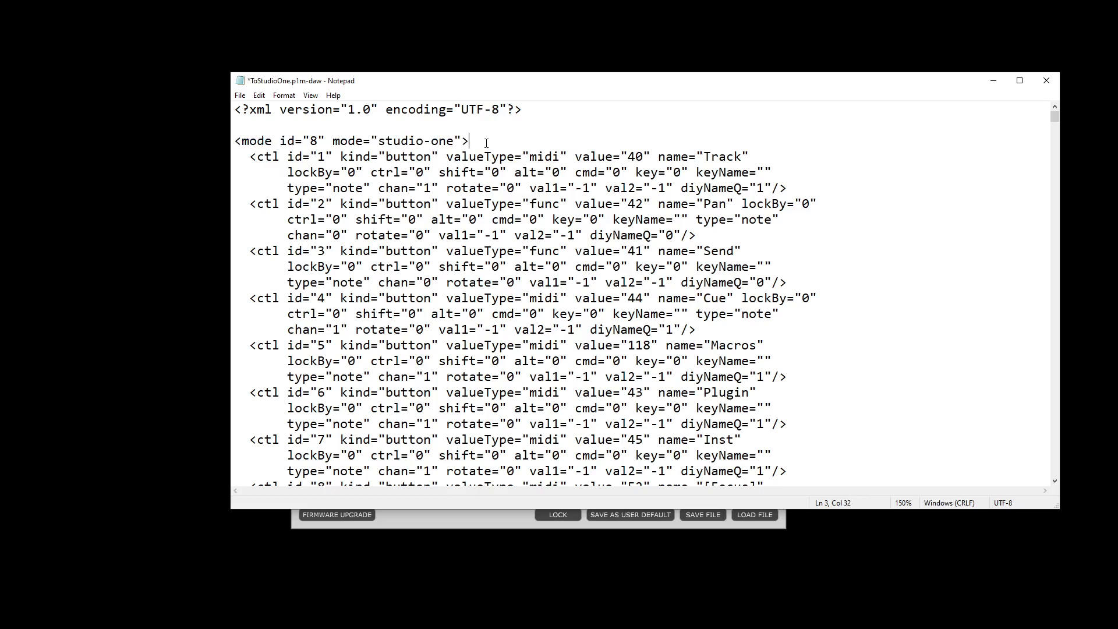
- Save the edited ToStudioOne.p1m-daw file and close Notepad
left_click(240, 95)
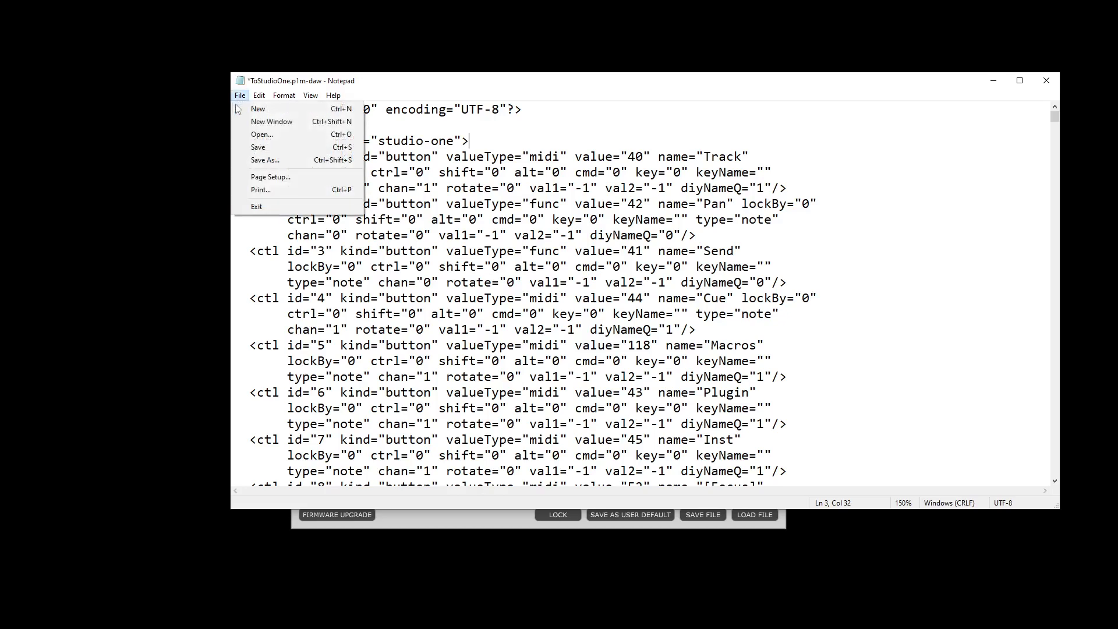
left_click(250, 146)
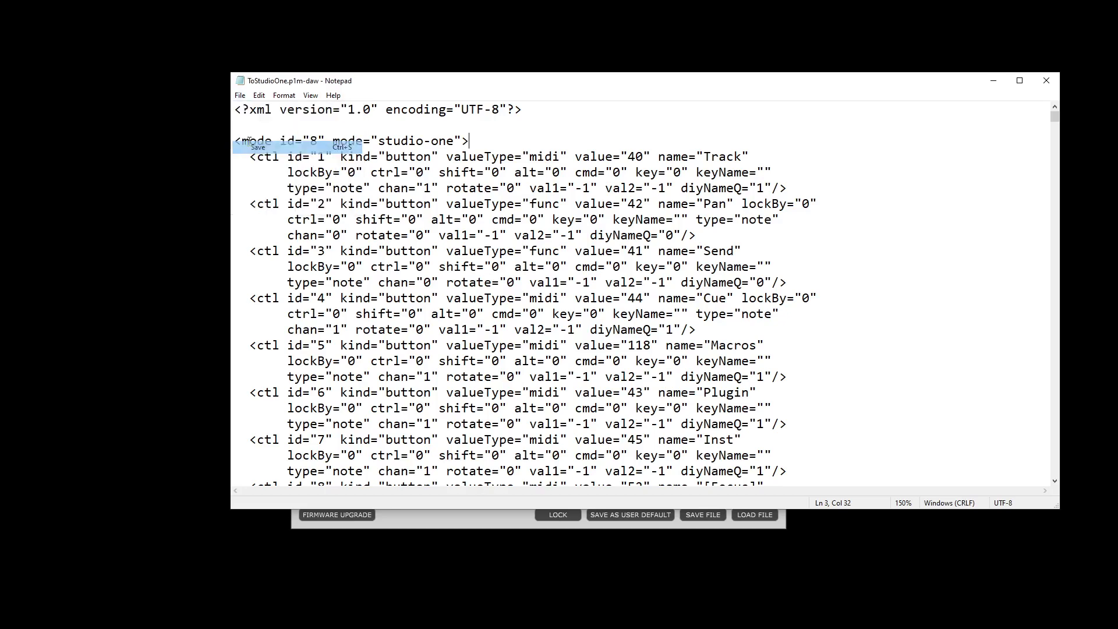
left_click(1047, 82)
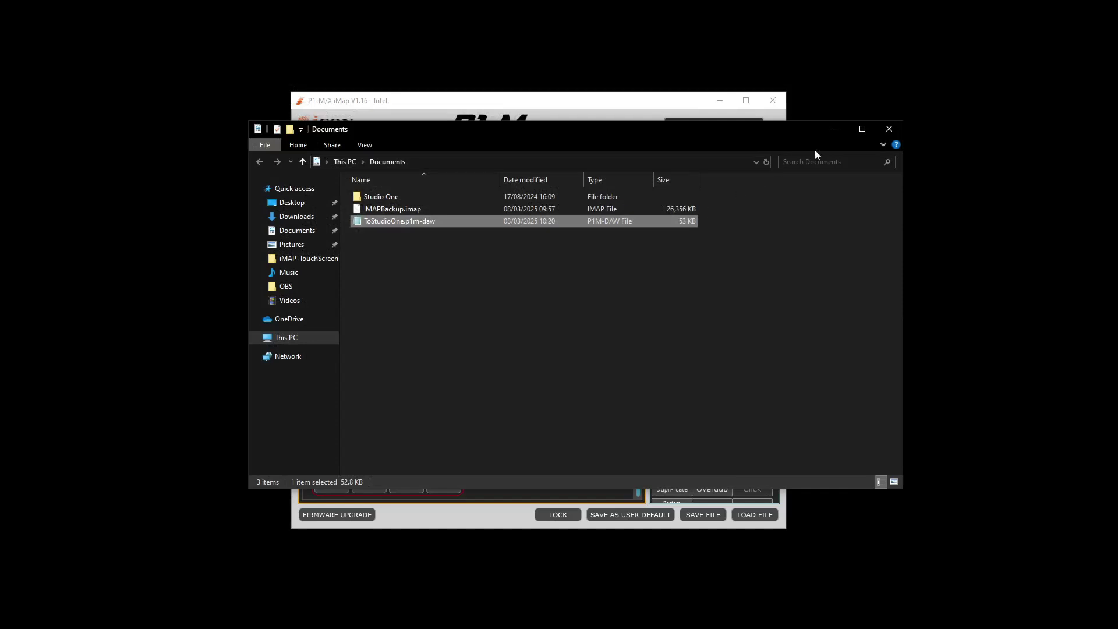
- In iMap, load the DAW mapping file ToStudioOne.p1m-daw from the Documents folder
left_click(837, 129)
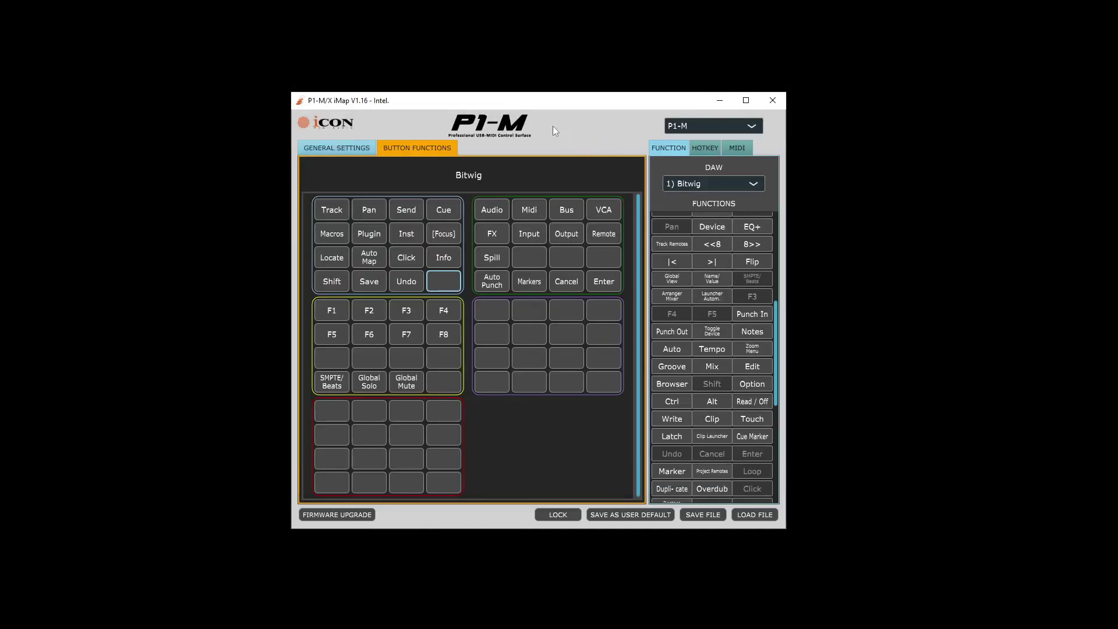
right_click(601, 119)
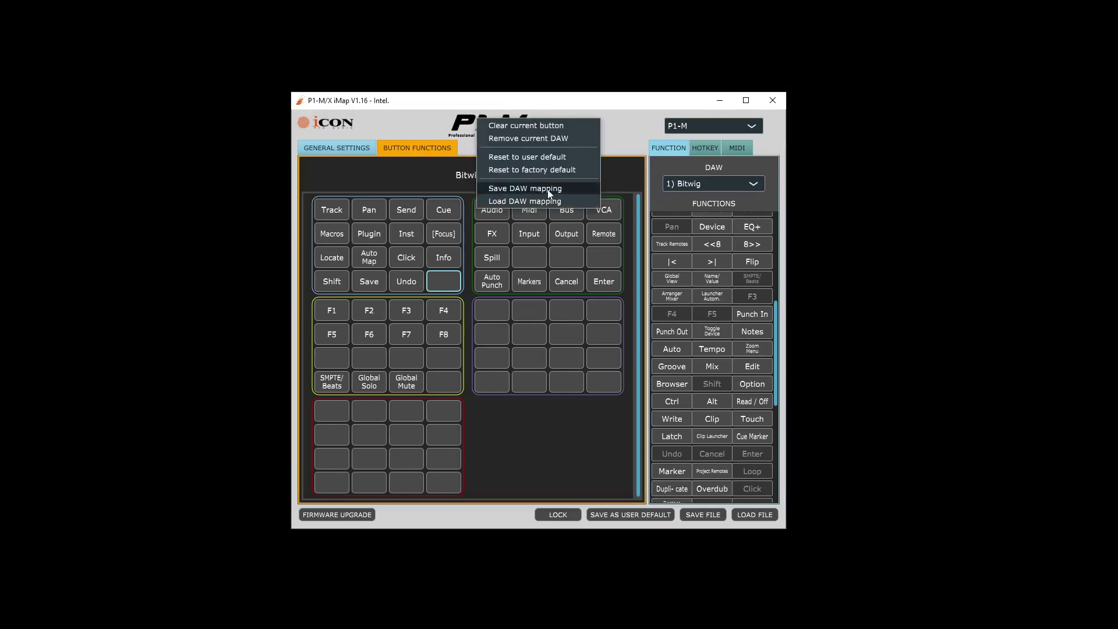
left_click(530, 201)
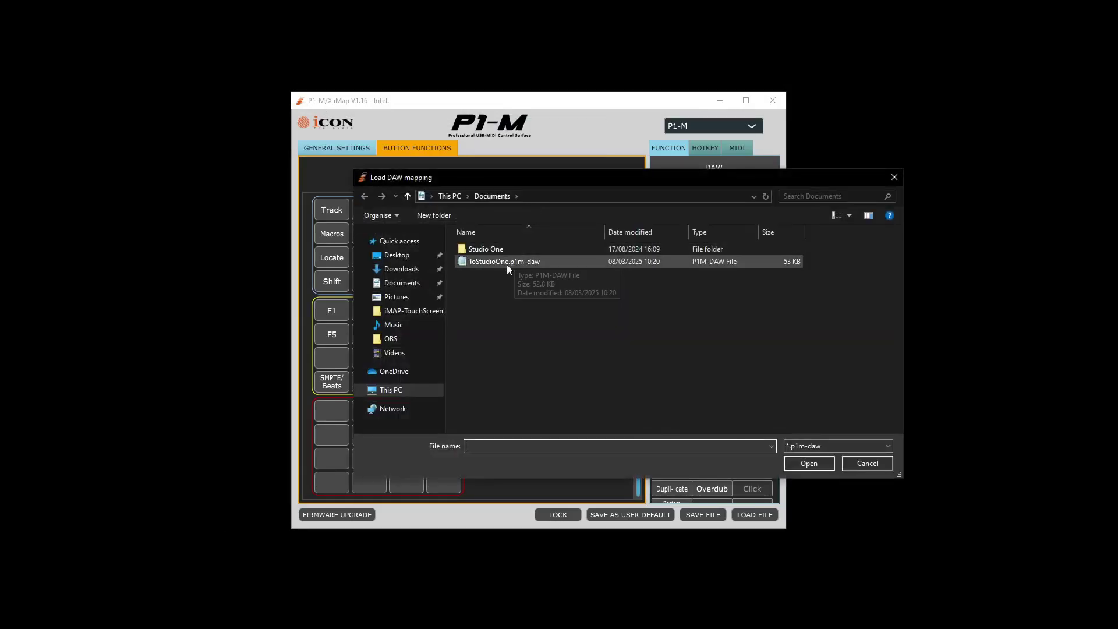
left_click(500, 262)
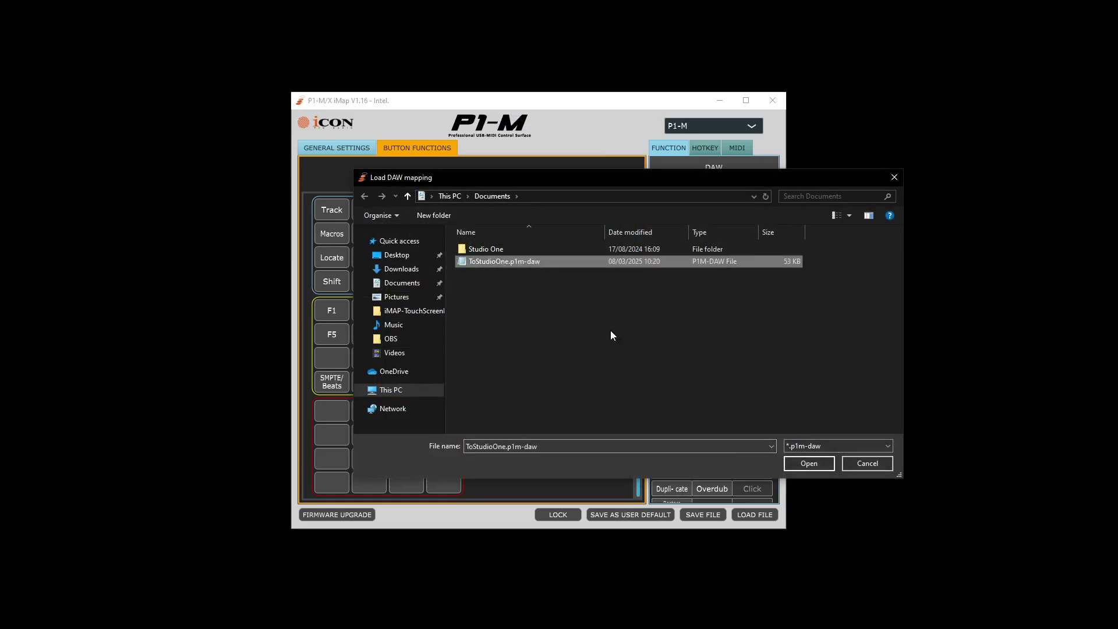
left_click(807, 464)
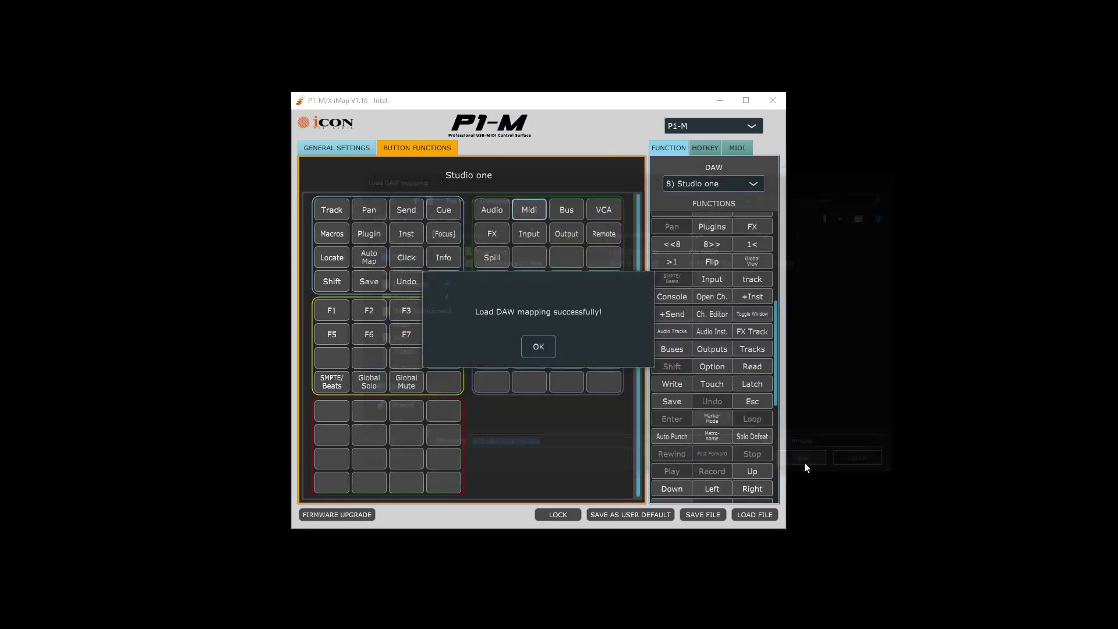
left_click(549, 350)
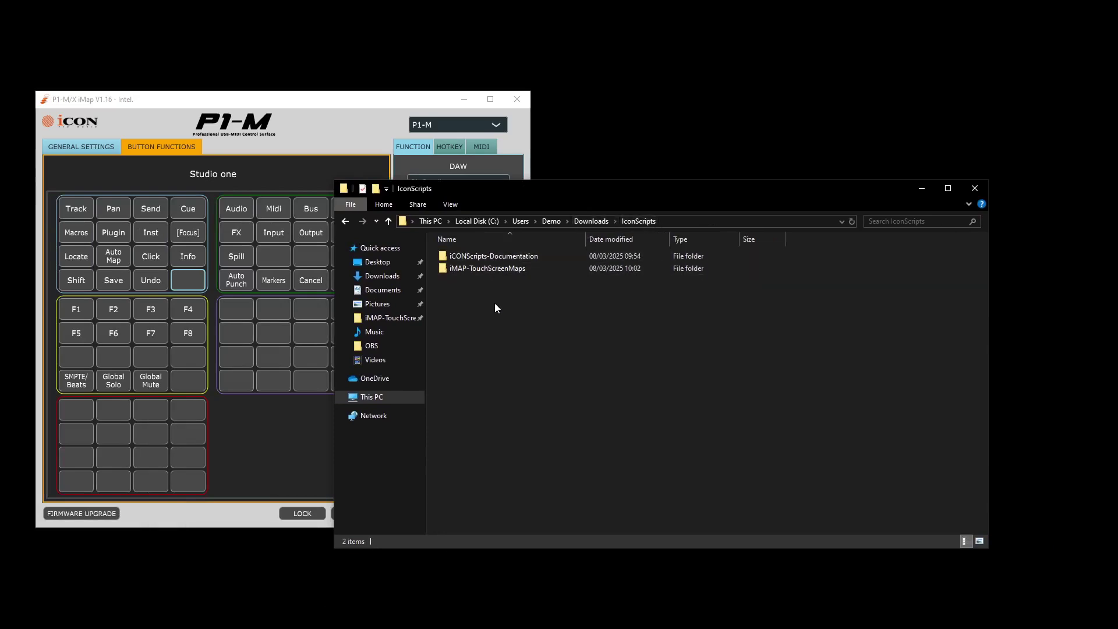
- Open 3-TouchScreenButtons.pdf from the iCONScripts-Documentation folder and review its button tables and the list of buttons added by version
double_click(466, 260)
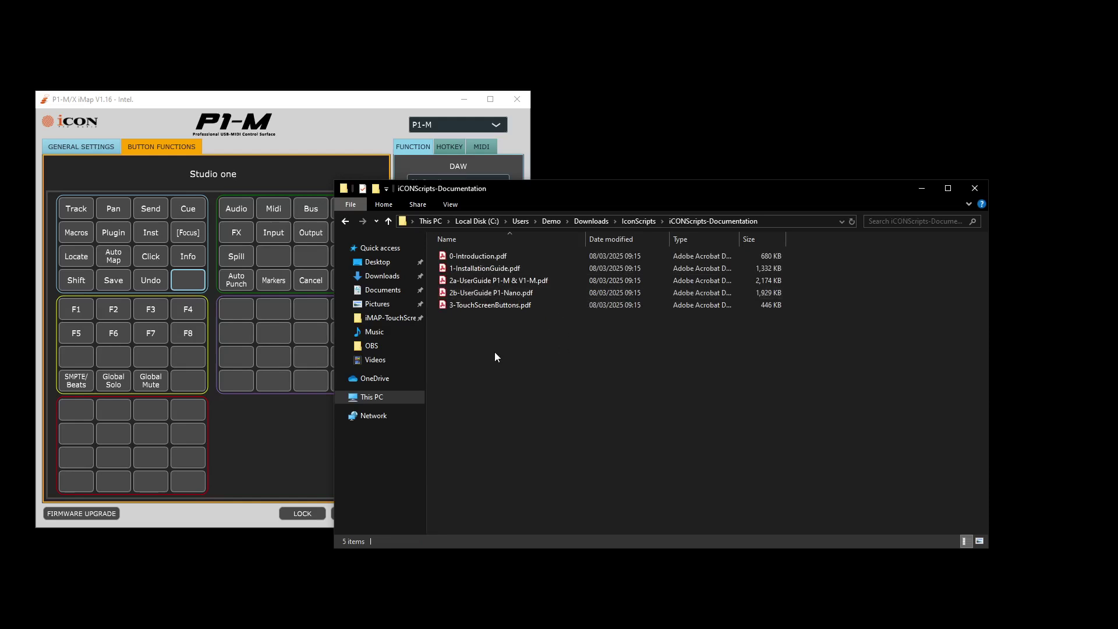
double_click(479, 307)
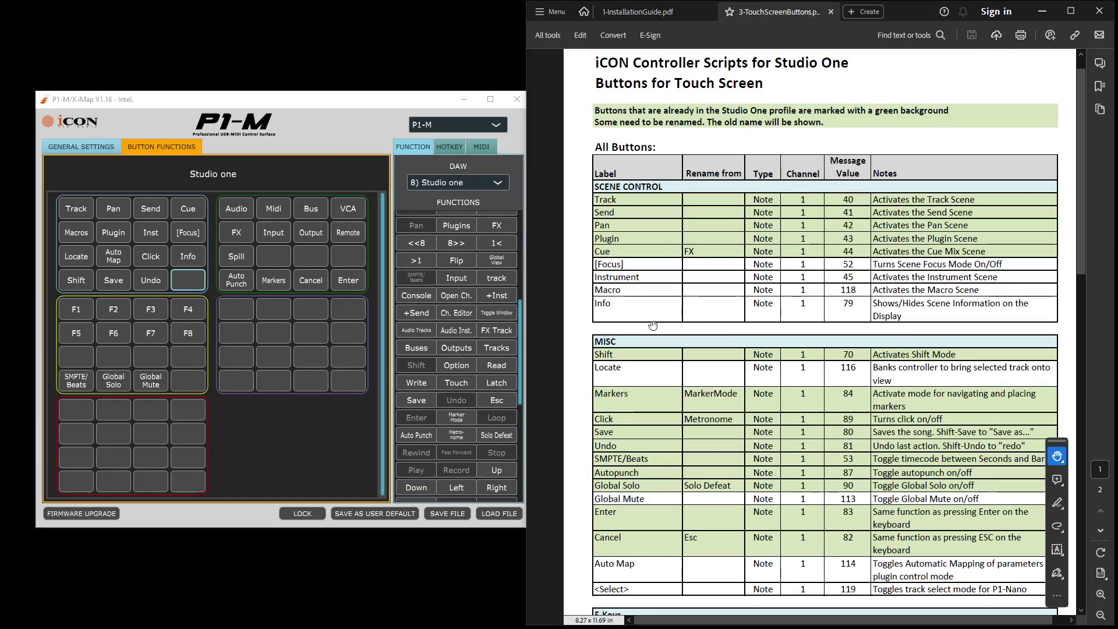
scroll(662, 271, "down", 4)
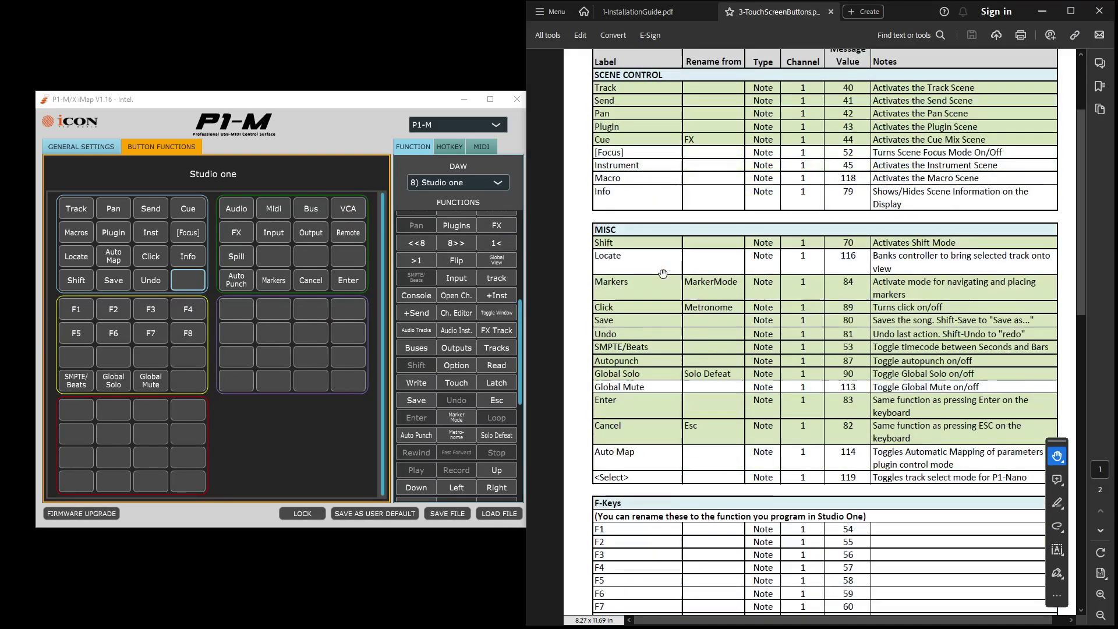
scroll(662, 273, "down", 9)
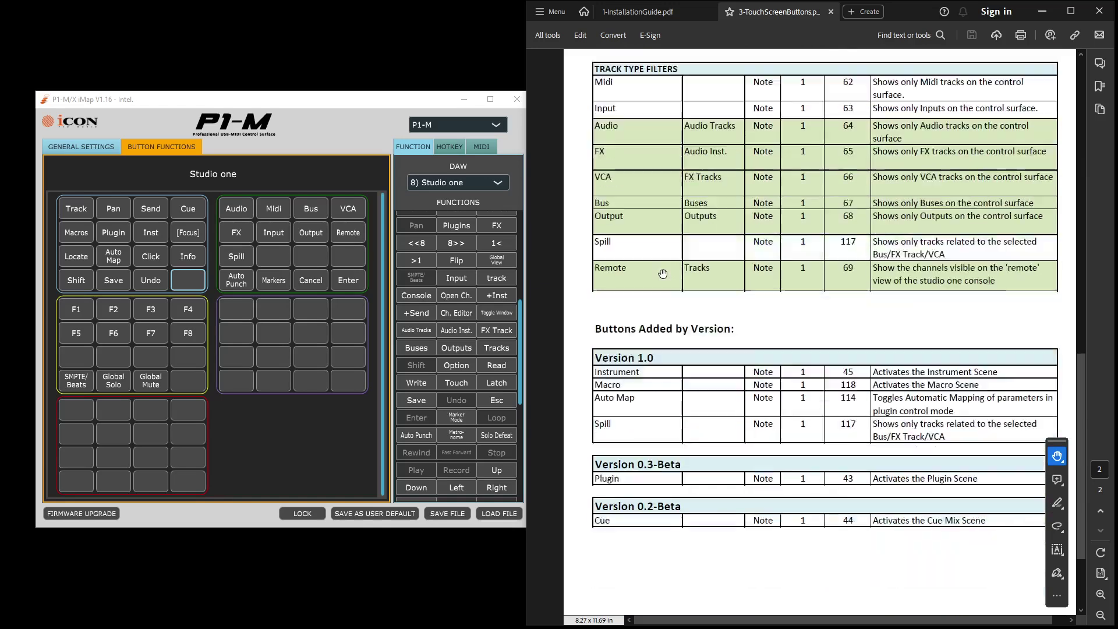
scroll(663, 273, "down", 1)
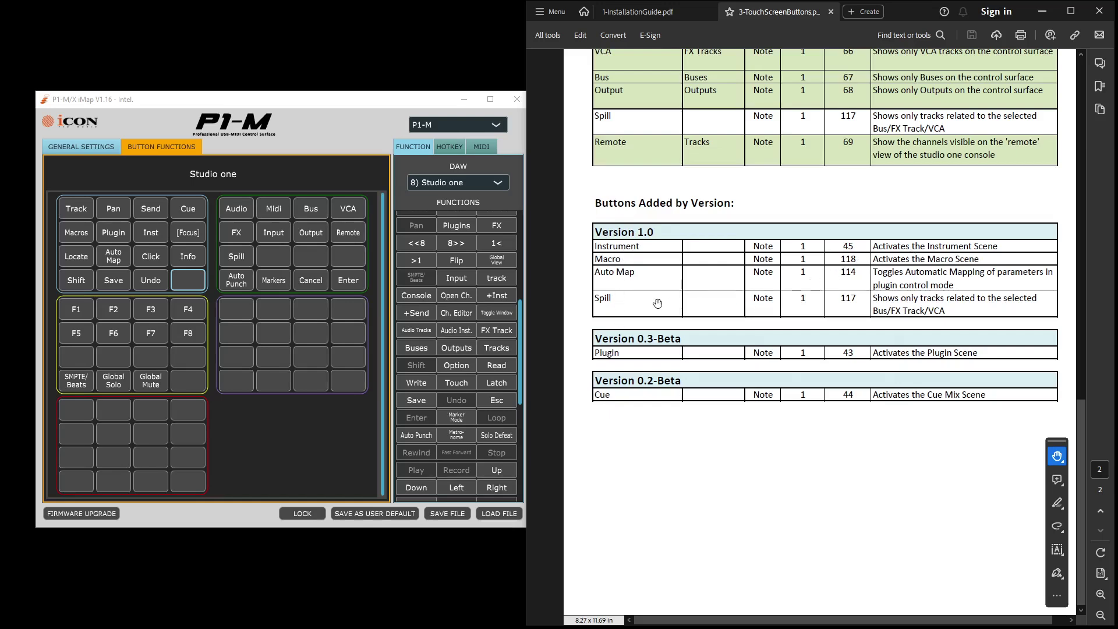
left_click(187, 378)
left_click(187, 457)
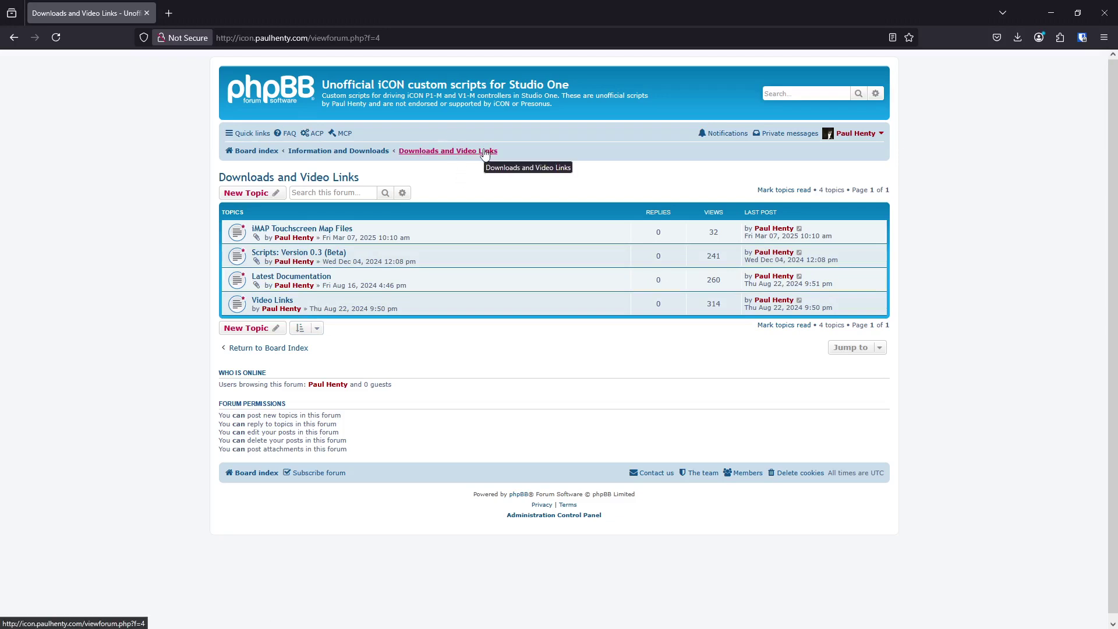
- From the Scripts: Version 0.3 (Beta) forum topic, save iCONScriptsForStudioOne-v0.3.zip into the IconScripts folder
left_click(314, 256)
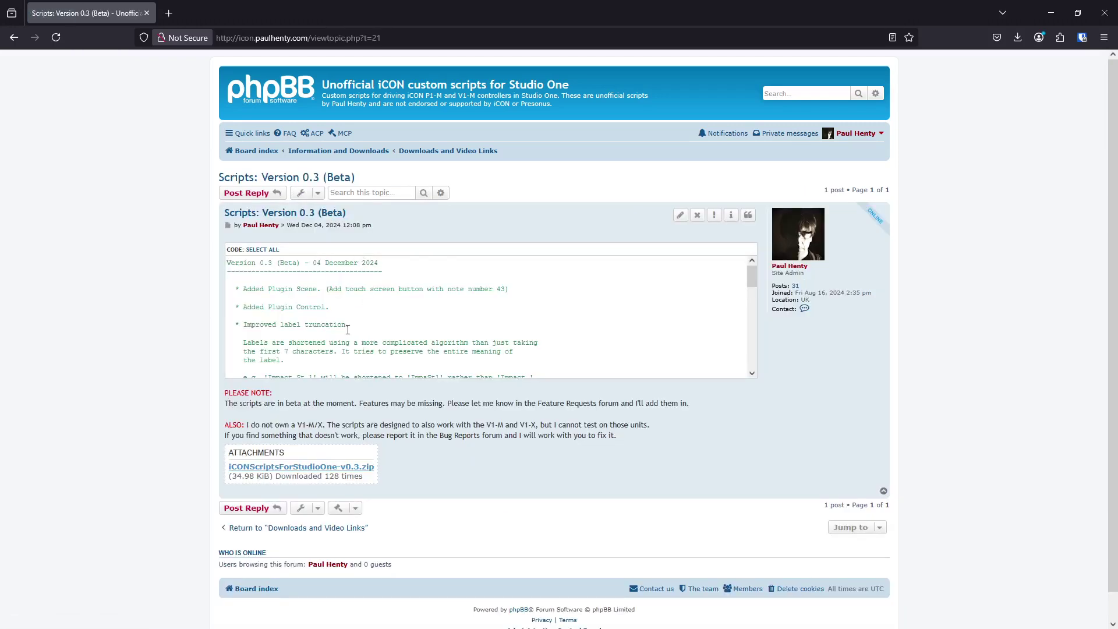
right_click(326, 470)
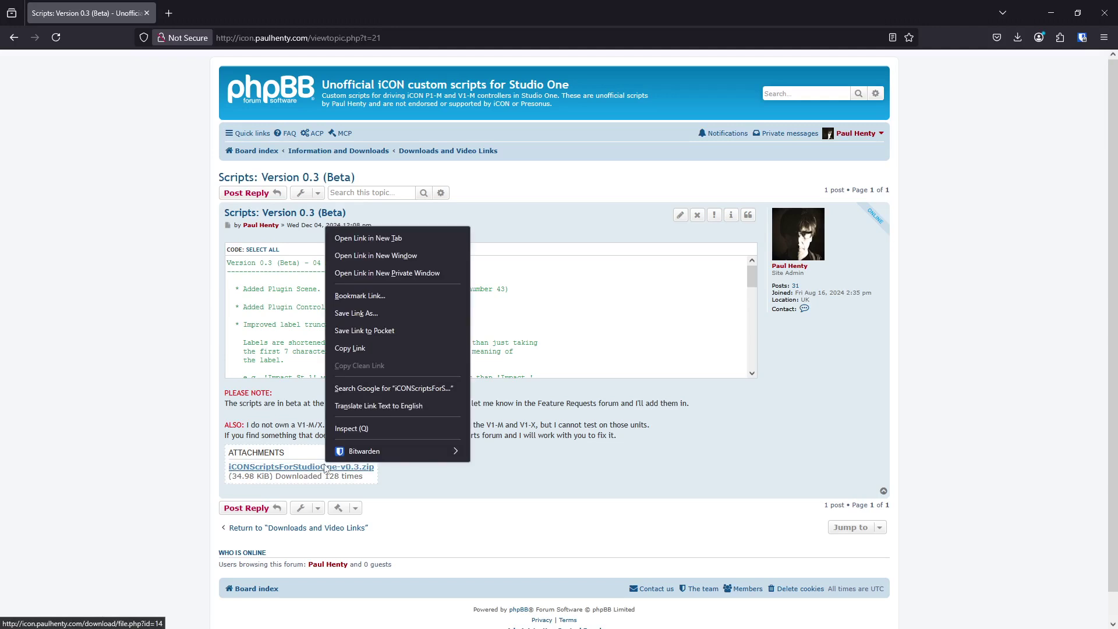
left_click(365, 317)
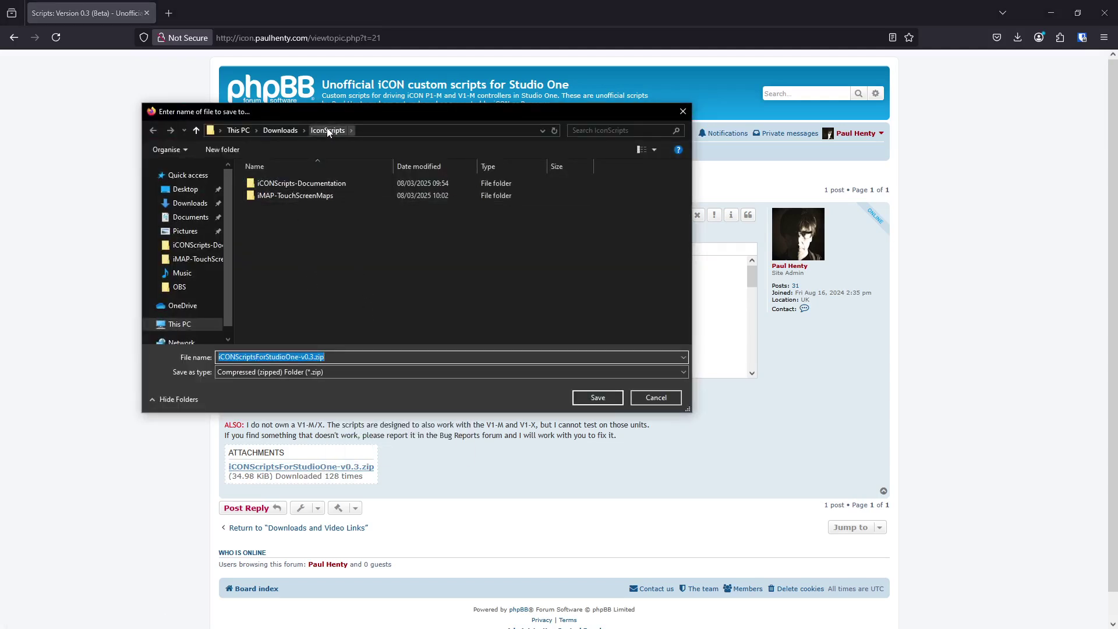
left_click(592, 399)
- Extract all files from iCONScriptsForStudioOne-v0.3.zip in the IconScripts folder in File Explorer
key("alt+Tab")
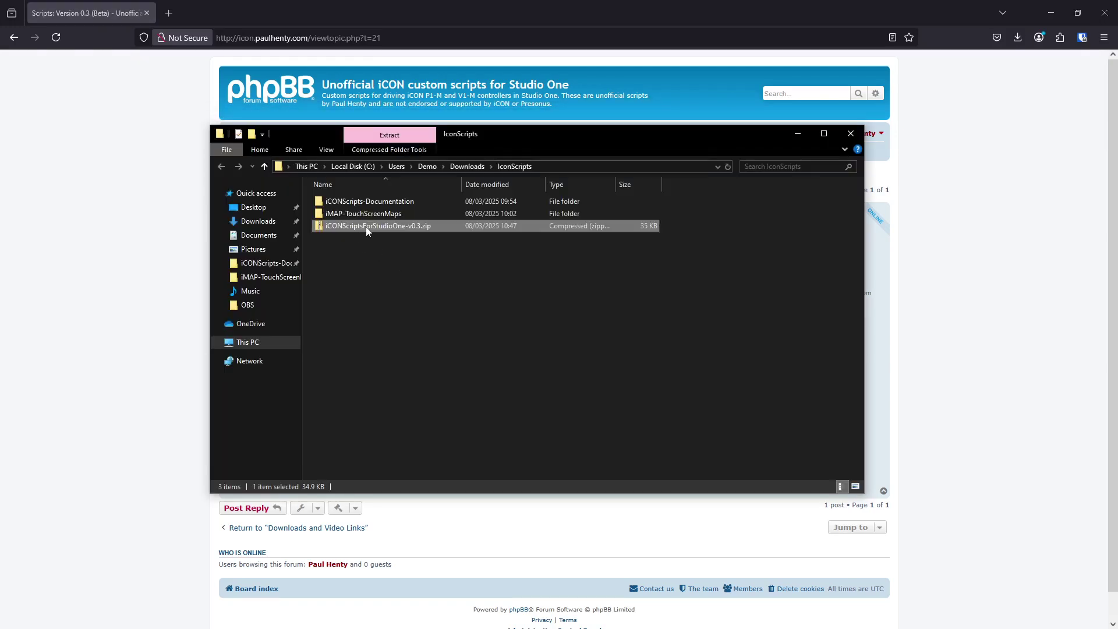
right_click(367, 230)
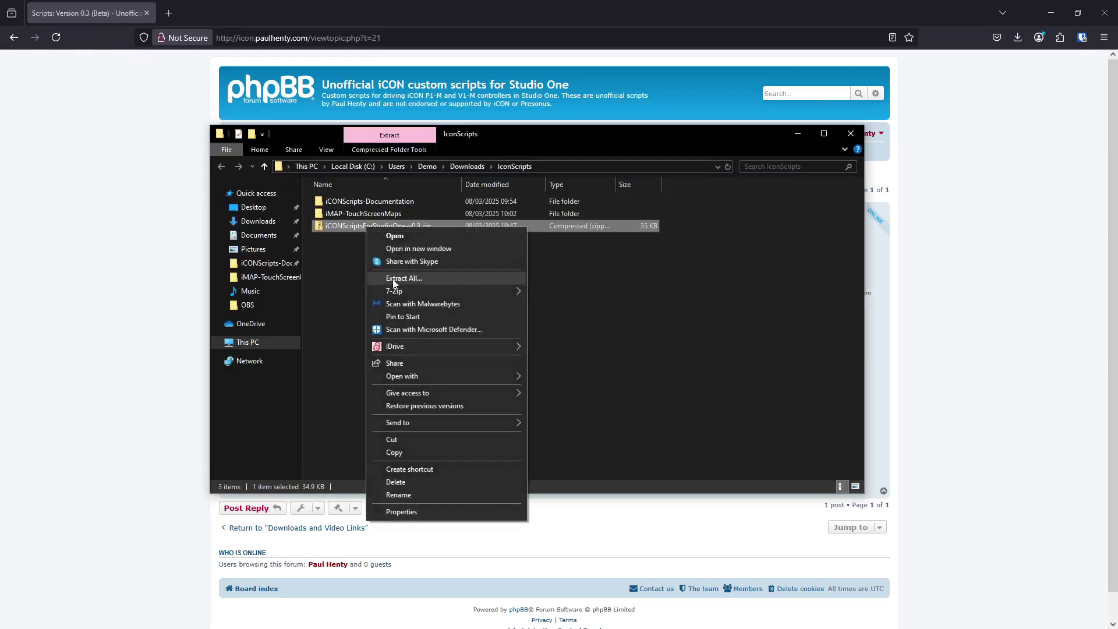
left_click(389, 280)
left_click(686, 473)
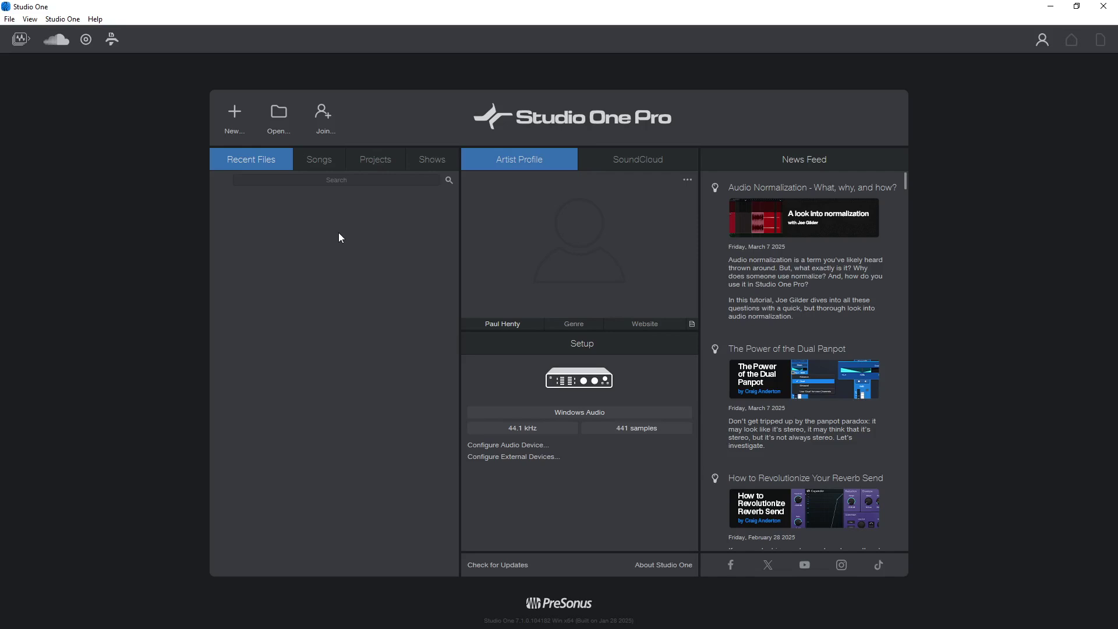
- Open the settings folder from Studio One and create a folder named User Devices in it
left_click(95, 20)
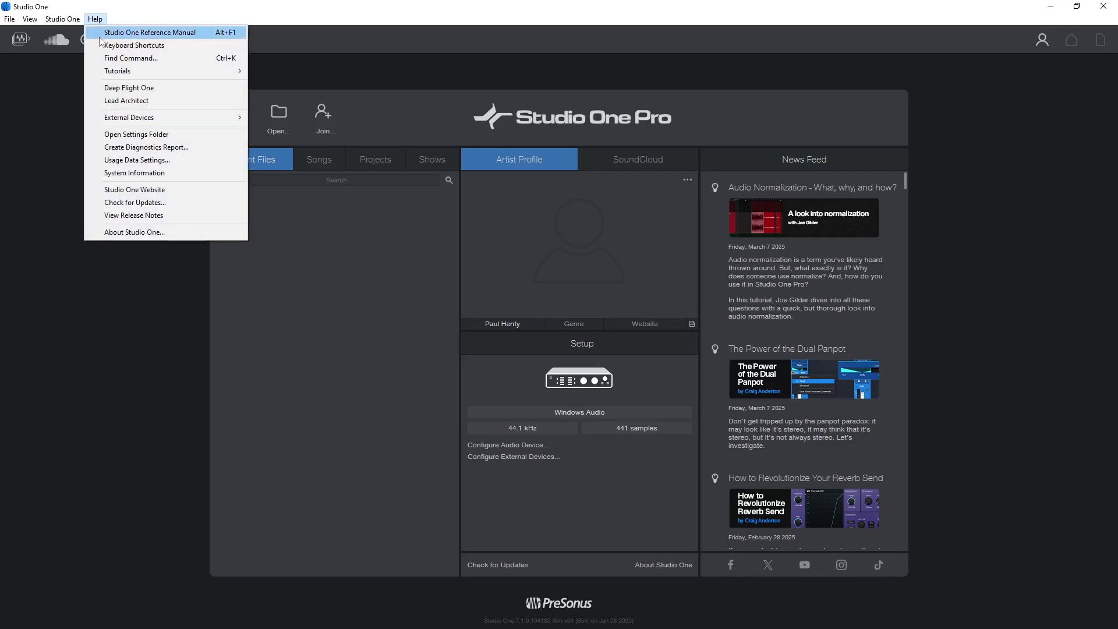
left_click(173, 137)
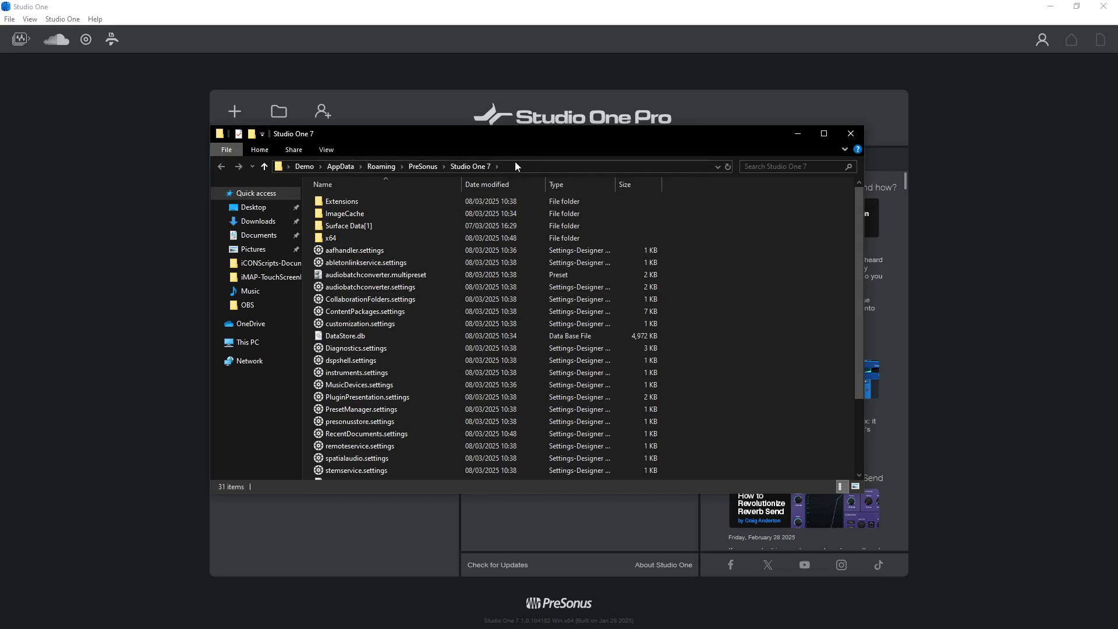
left_click_drag(509, 135, 333, 143)
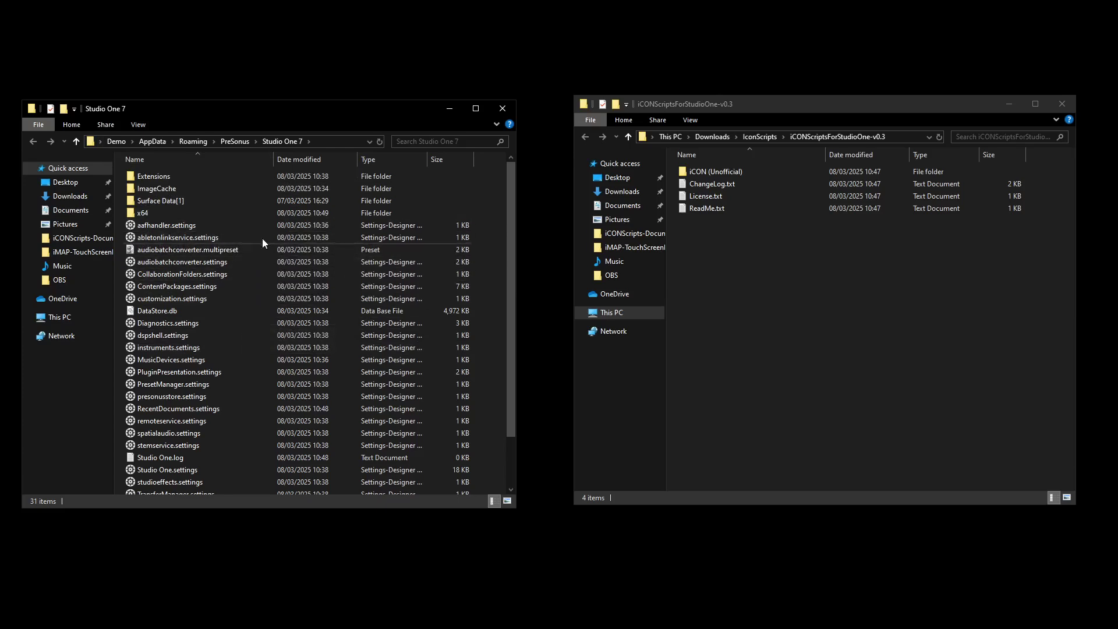
key("ctrl+shift+n")
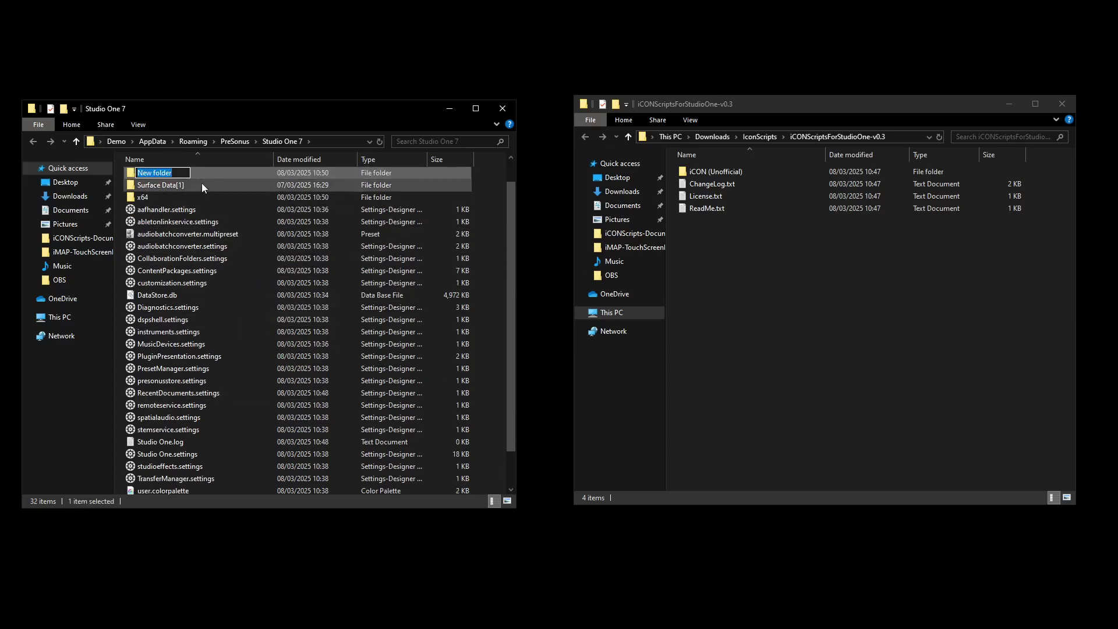
type("User Devices")
key("Return")
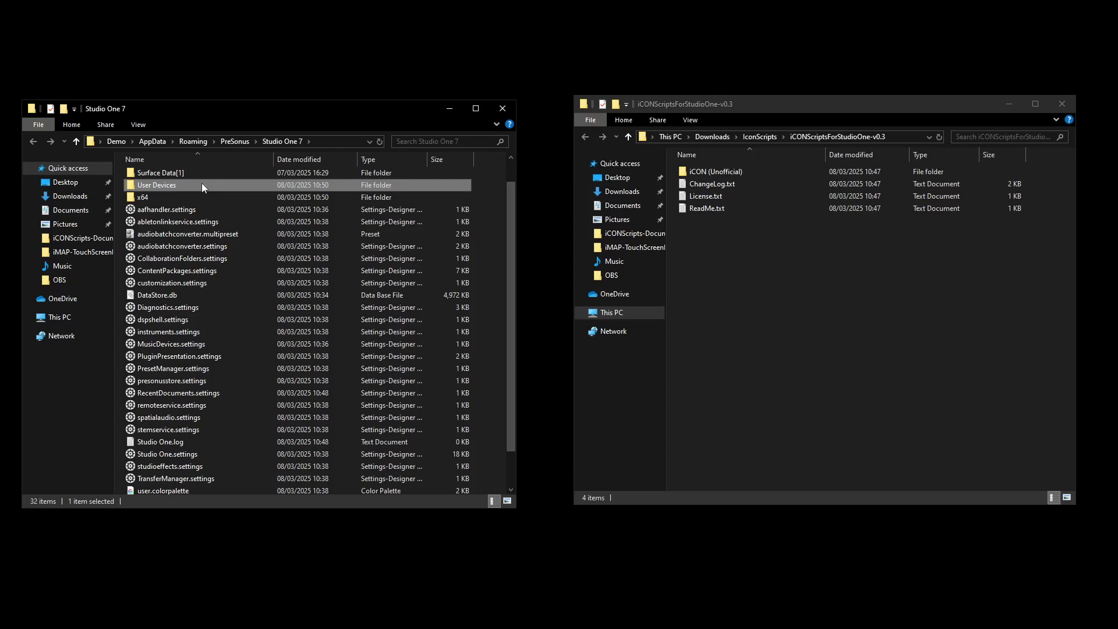
- Transfer the iCON (Unofficial) folder from the extracted iCONScriptsForStudioOne-v0.3 folder into the User Devices folder
double_click(201, 185)
left_click(704, 172)
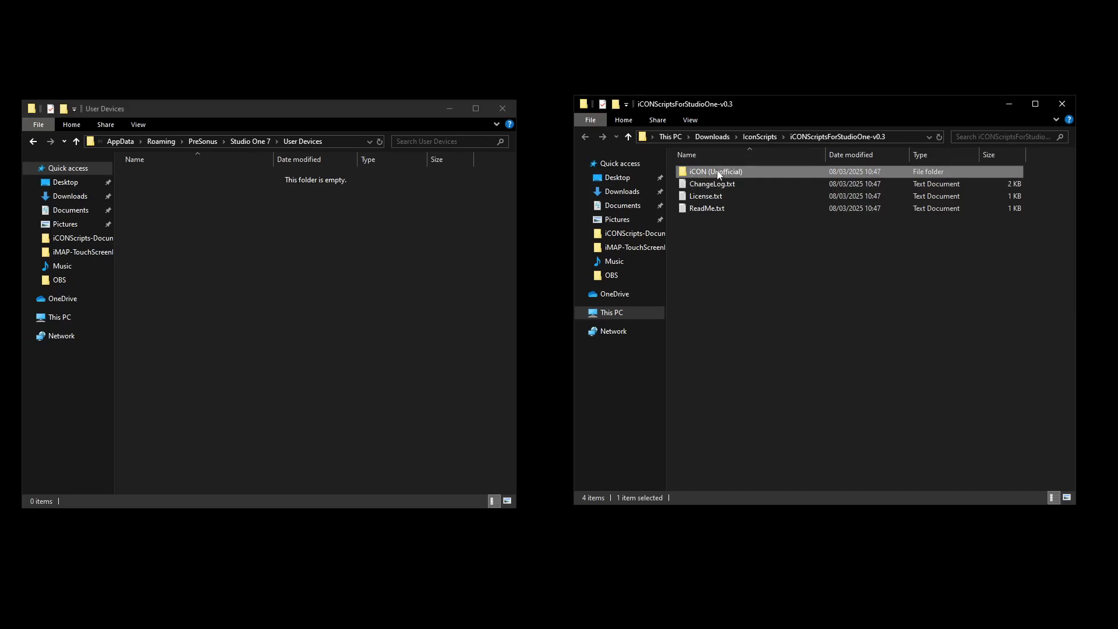
mouse_move(727, 174)
left_click_drag(727, 174, 335, 302)
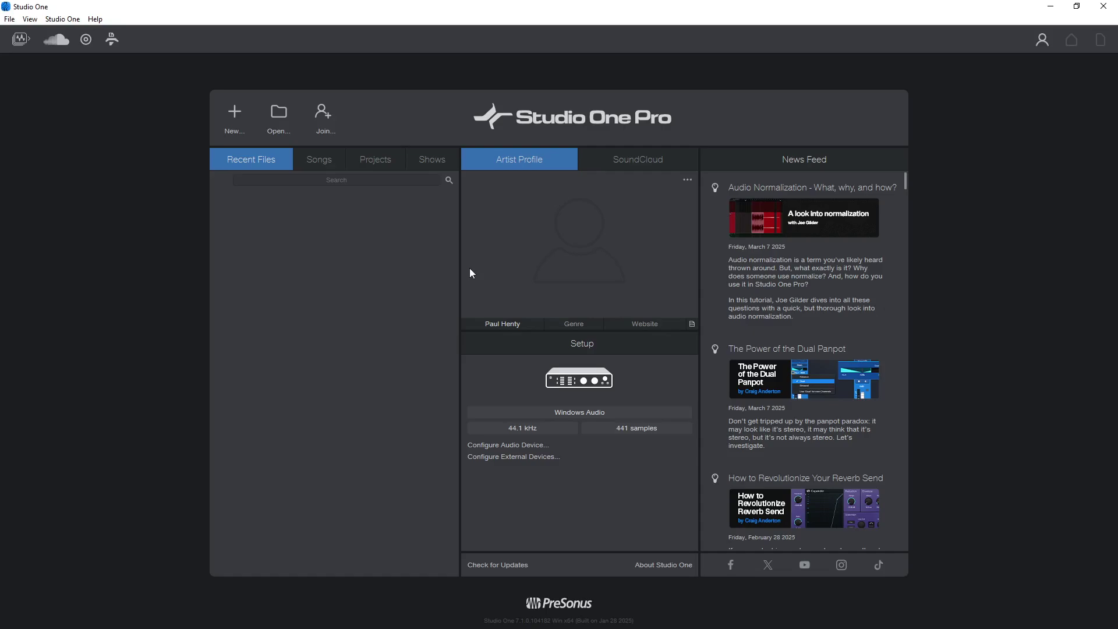
- Restart Studio One and remove the Mackie Control device from the external devices
left_click(1103, 6)
left_click(65, 22)
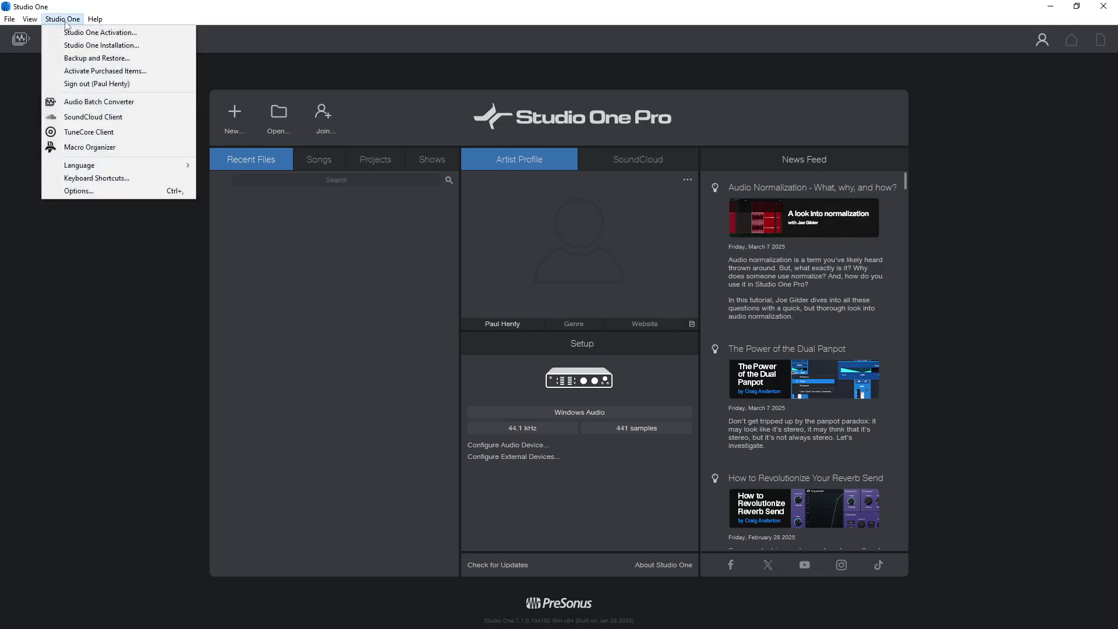
left_click(81, 191)
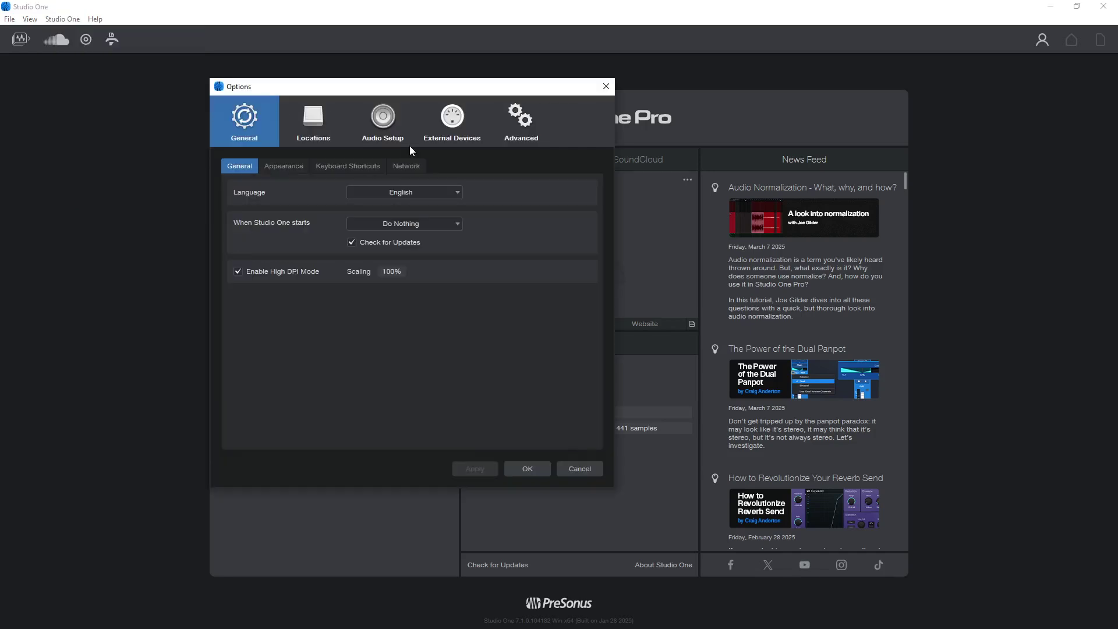
left_click(455, 129)
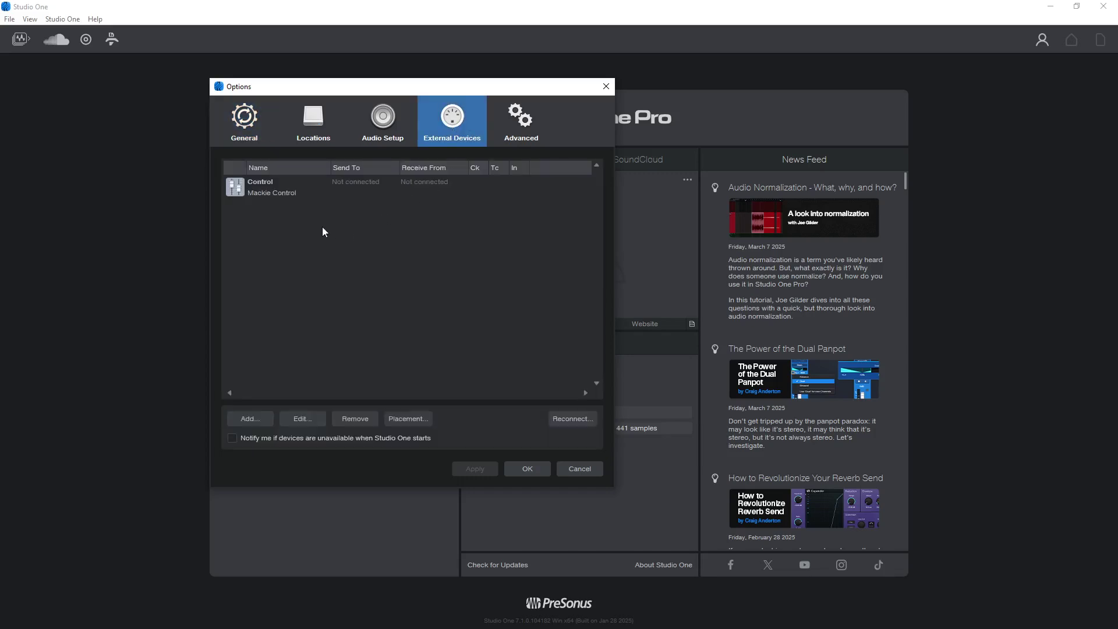
left_click(256, 195)
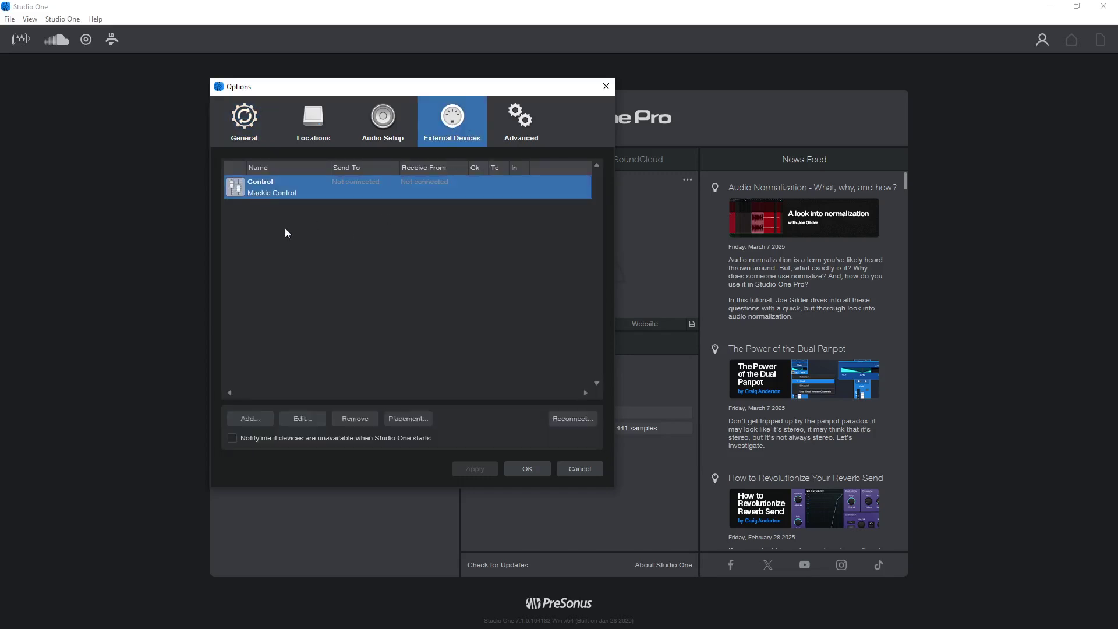
left_click(352, 419)
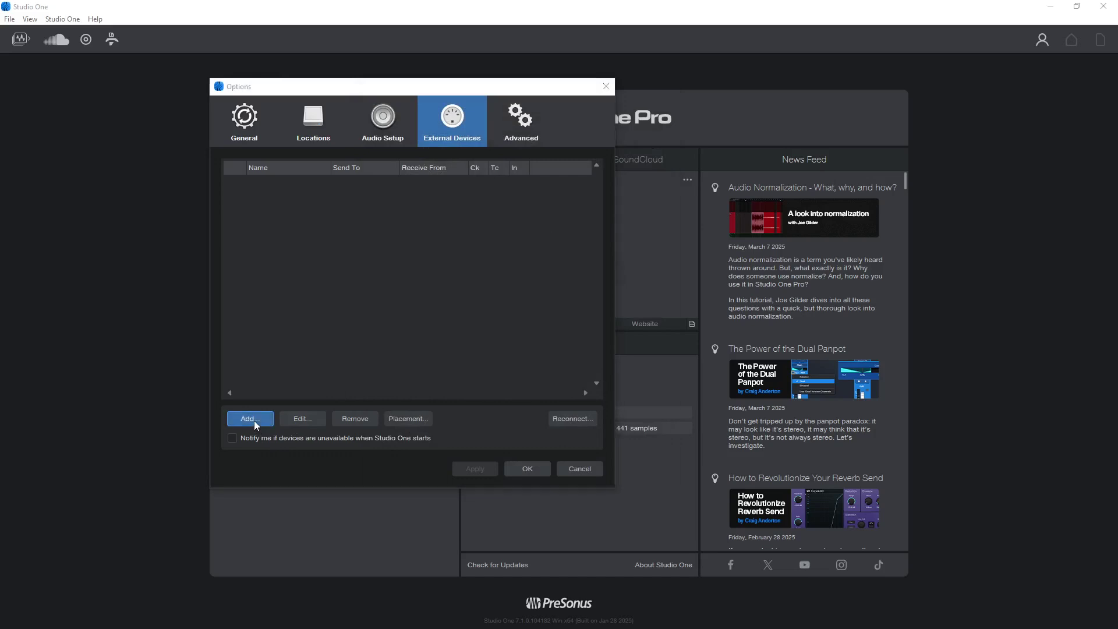
- Add the iCON (Unofficial) P1-Nano as an external device, receiving from and sending to iCON P1-Nano V1.22
left_click(251, 419)
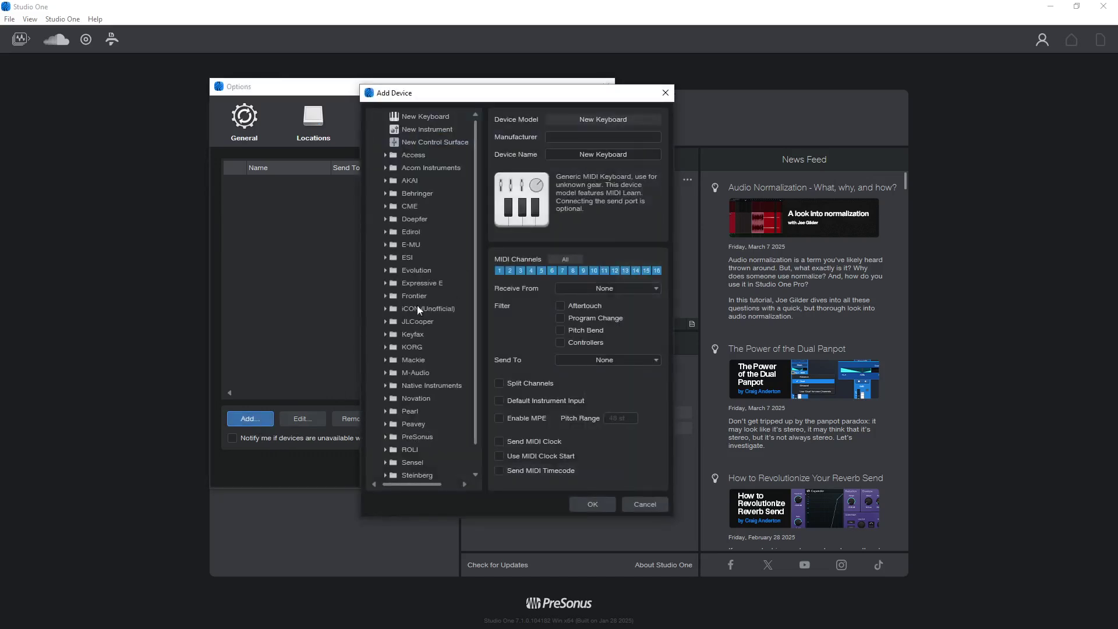
left_click(394, 311)
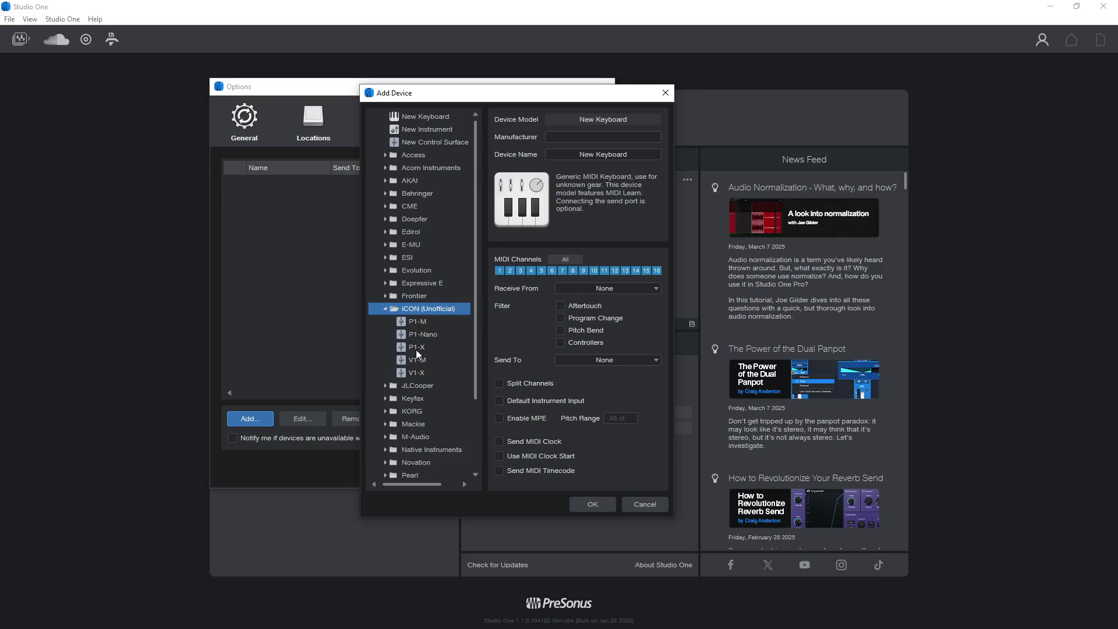
left_click(417, 322)
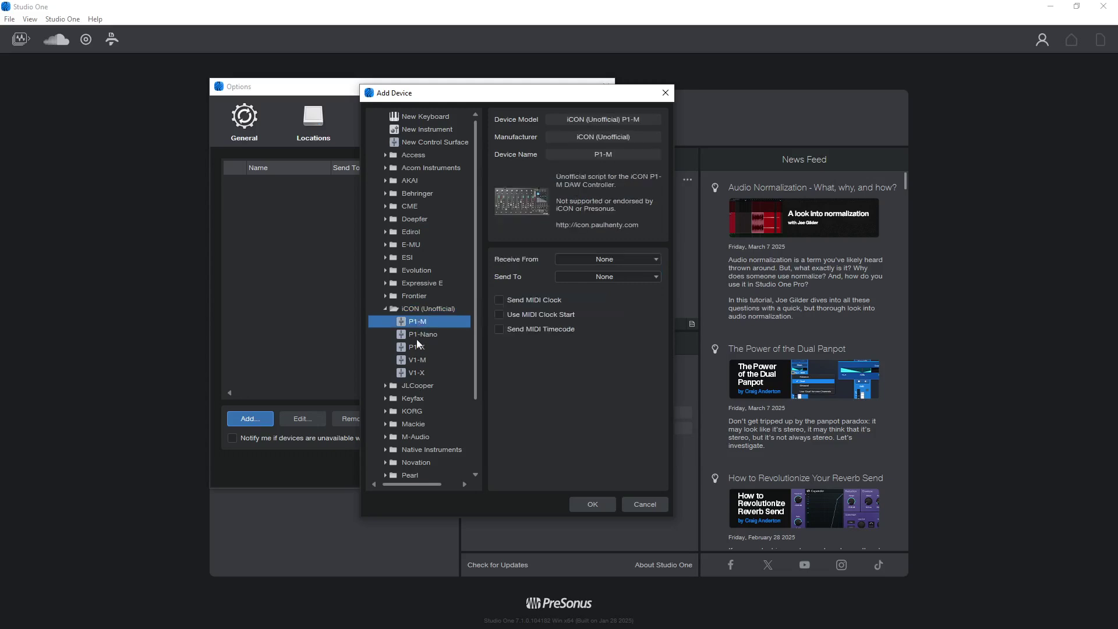
left_click(417, 336)
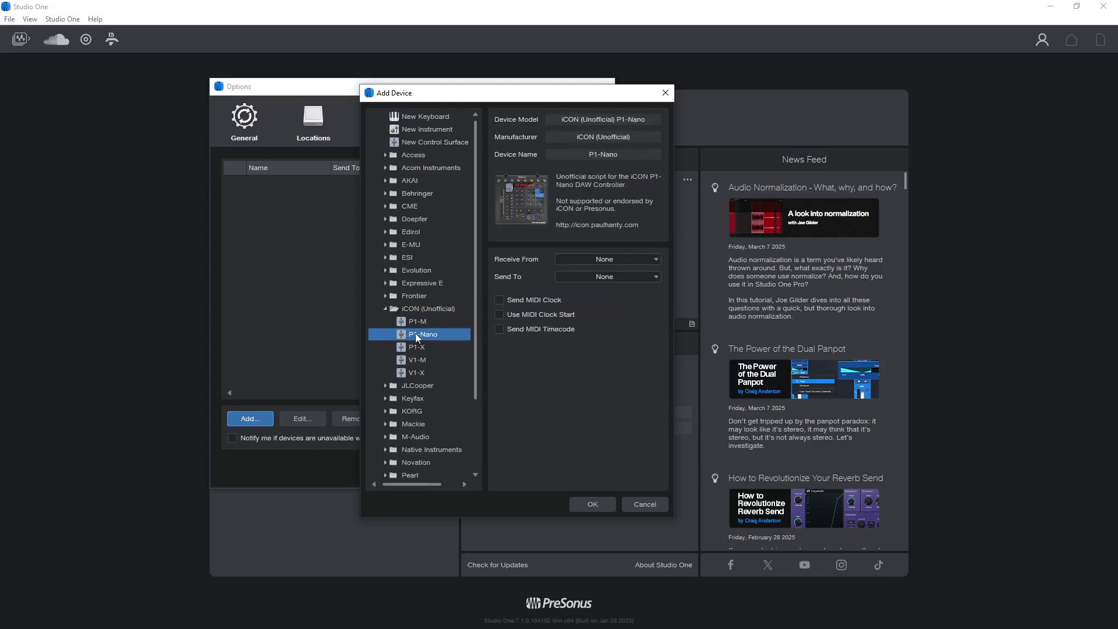
left_click(610, 259)
left_click(611, 279)
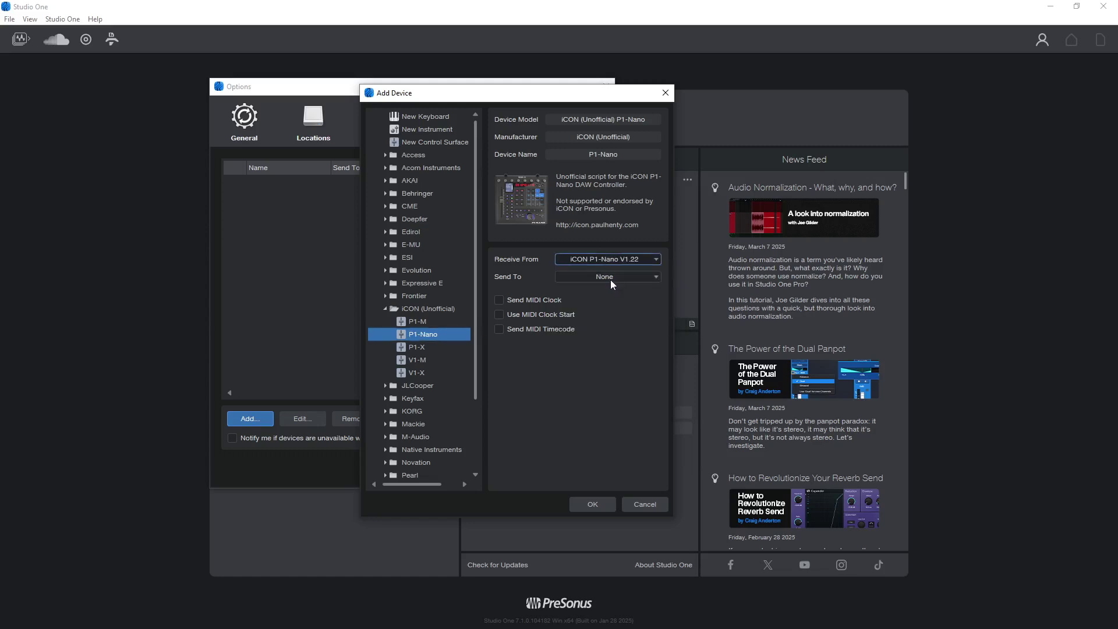
left_click(611, 280)
left_click(614, 300)
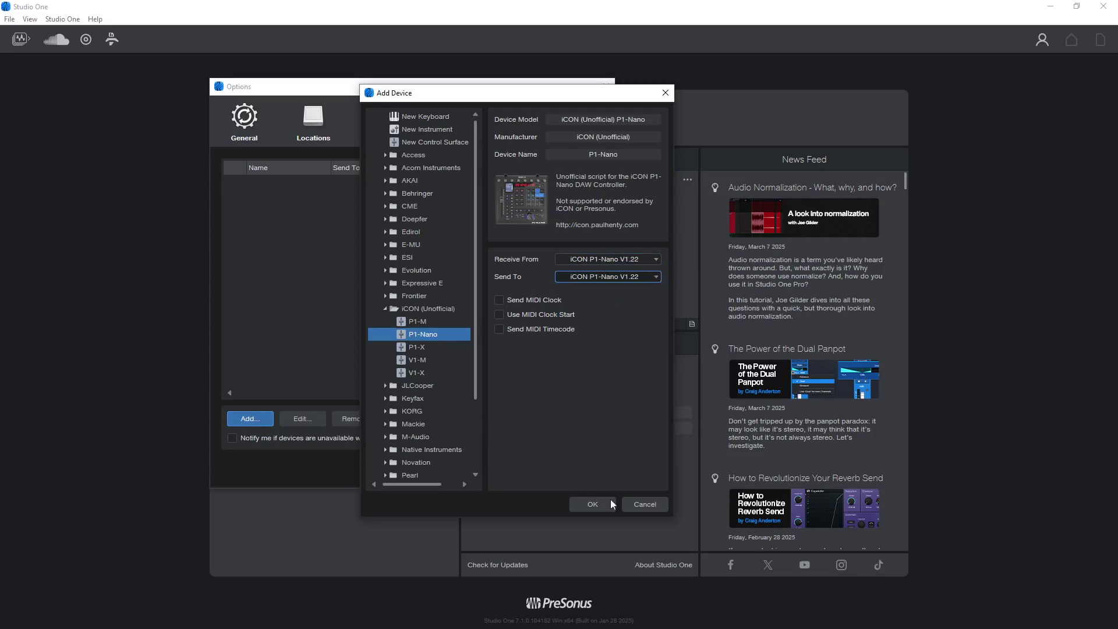
left_click(591, 504)
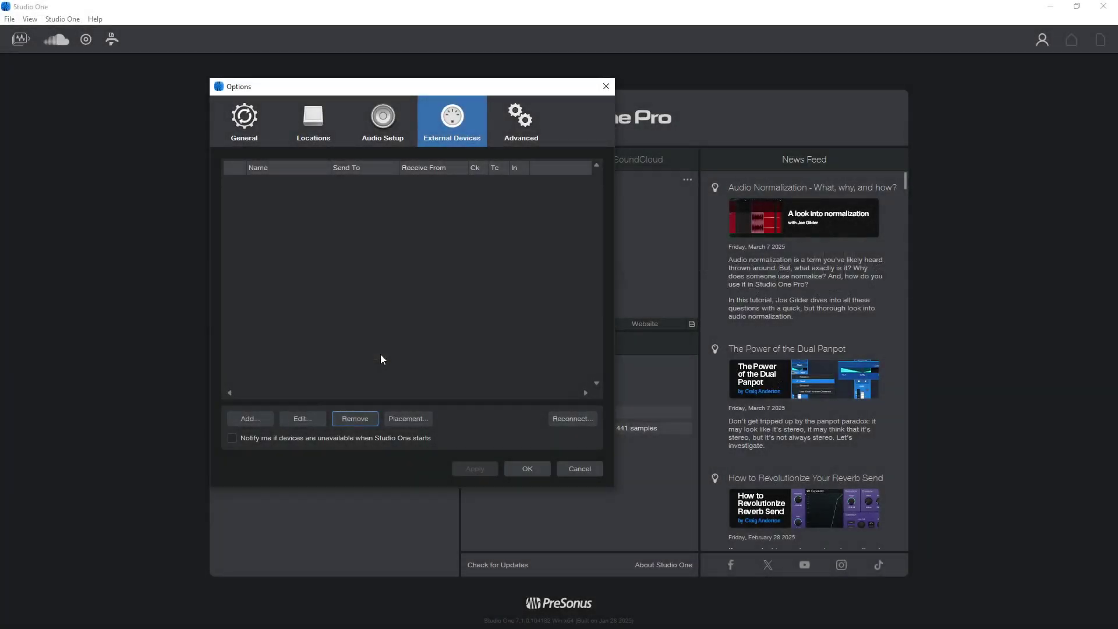
- Add one P1-M and two P1-X devices from iCON (Unofficial) to the external devices, without assigning MIDI ports
left_click(256, 419)
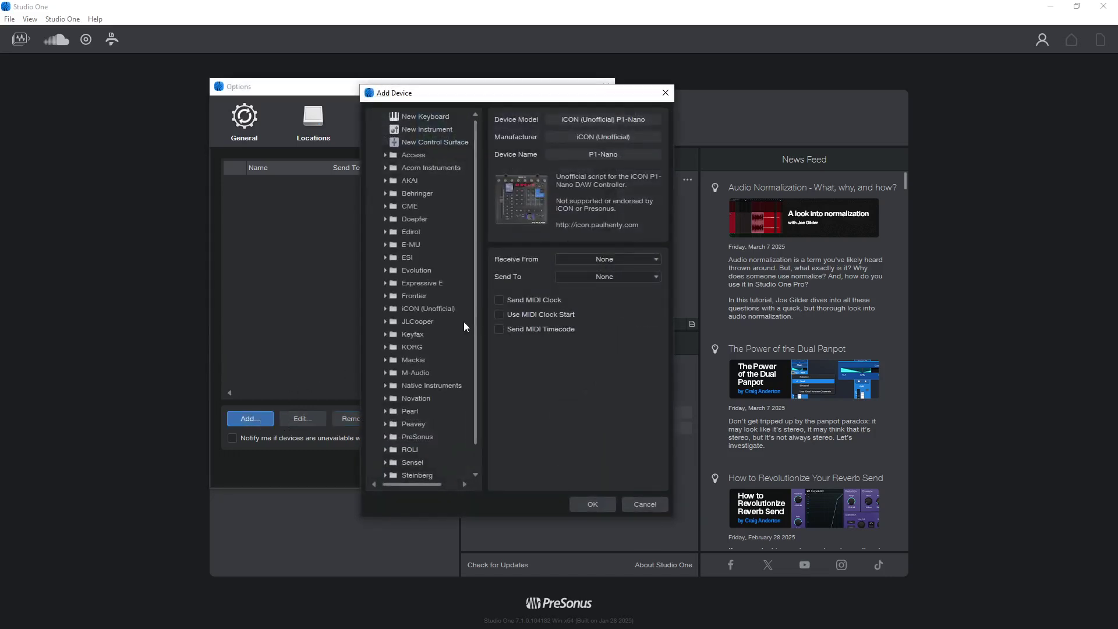
left_click(422, 309)
left_click(413, 323)
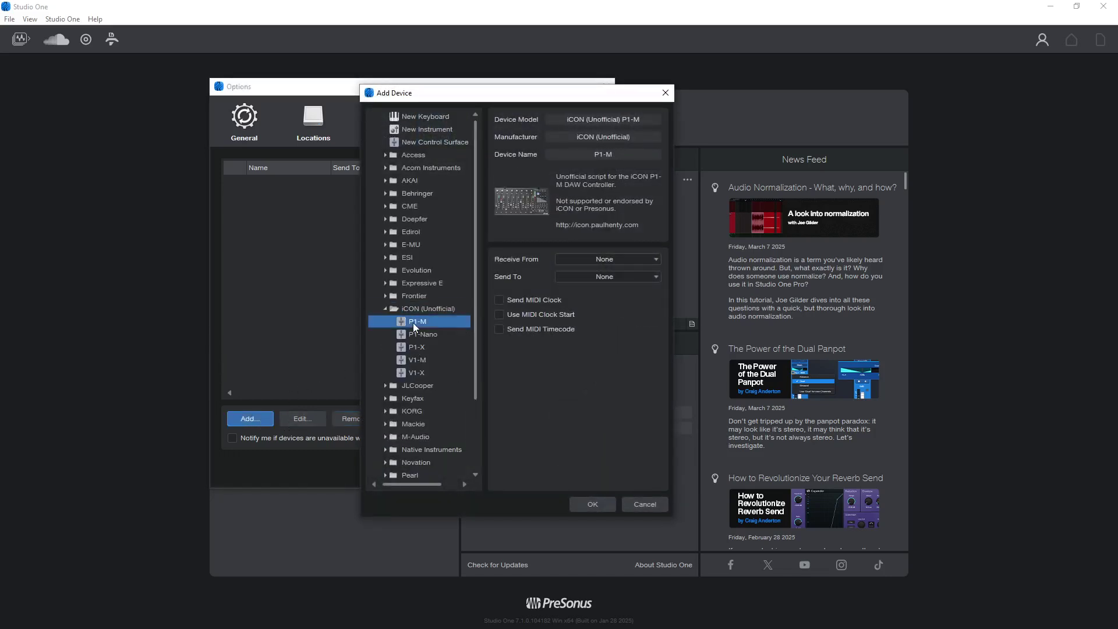
left_click(592, 503)
left_click(250, 419)
left_click(421, 309)
double_click(407, 347)
left_click(249, 419)
left_click(421, 309)
double_click(461, 347)
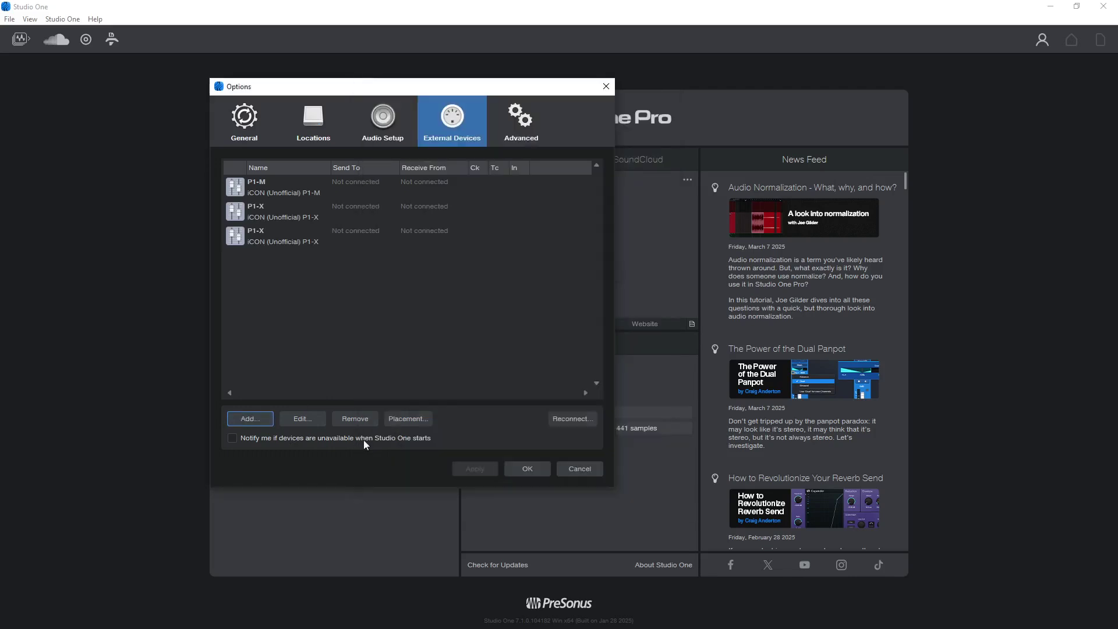
- Place the P1-M and both P1-X devices in control surface Group 1 and move the P1-M behind the P1-X units
left_click(414, 421)
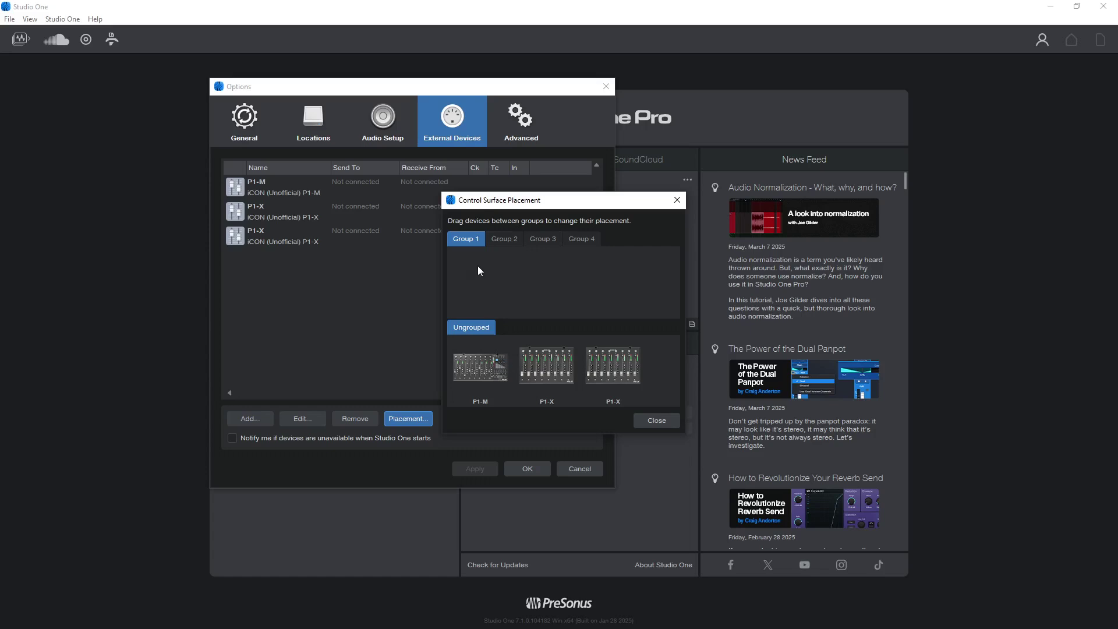
left_click_drag(493, 373, 482, 302)
left_click_drag(540, 365, 538, 298)
left_click_drag(484, 365, 614, 305)
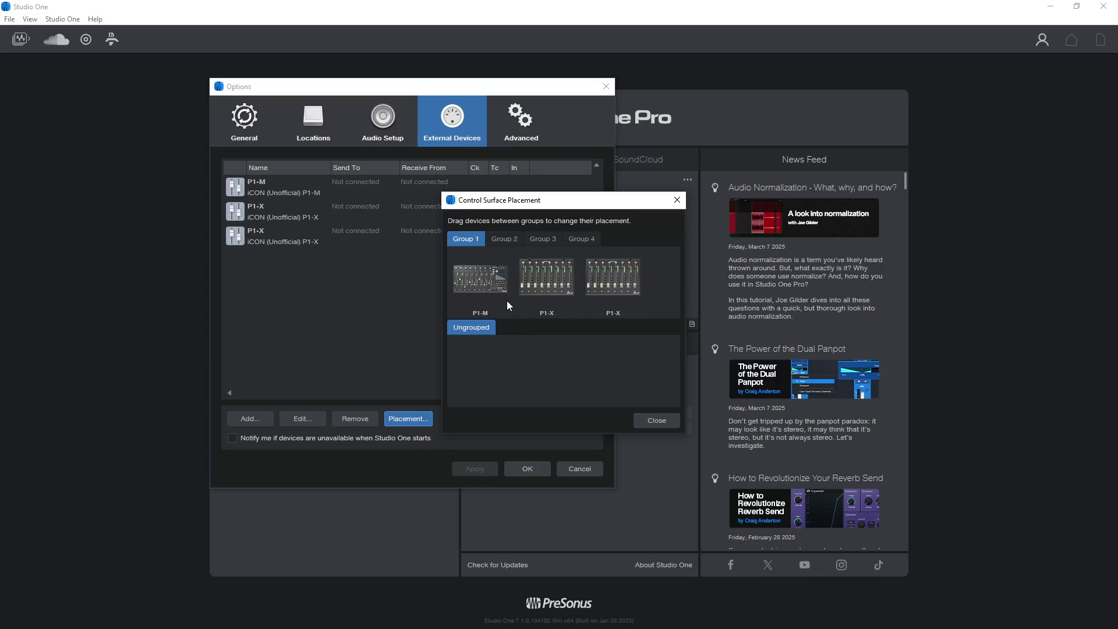
left_click_drag(484, 280, 659, 293)
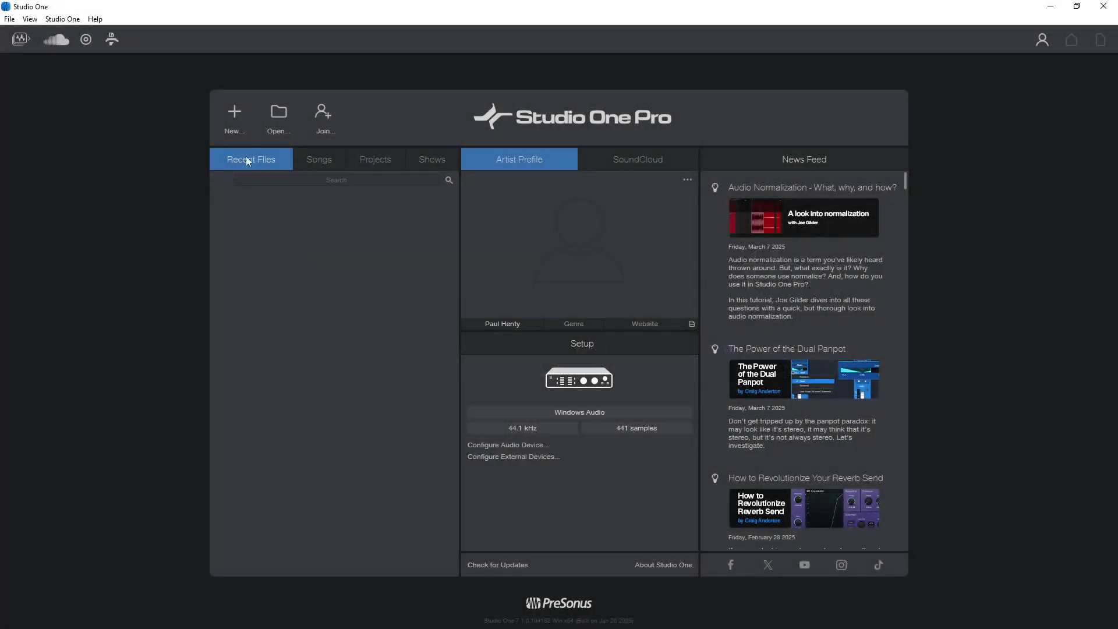
- Create a new Record and Mix song and open the P1-M control mapping from the mixer's external devices
left_click(233, 114)
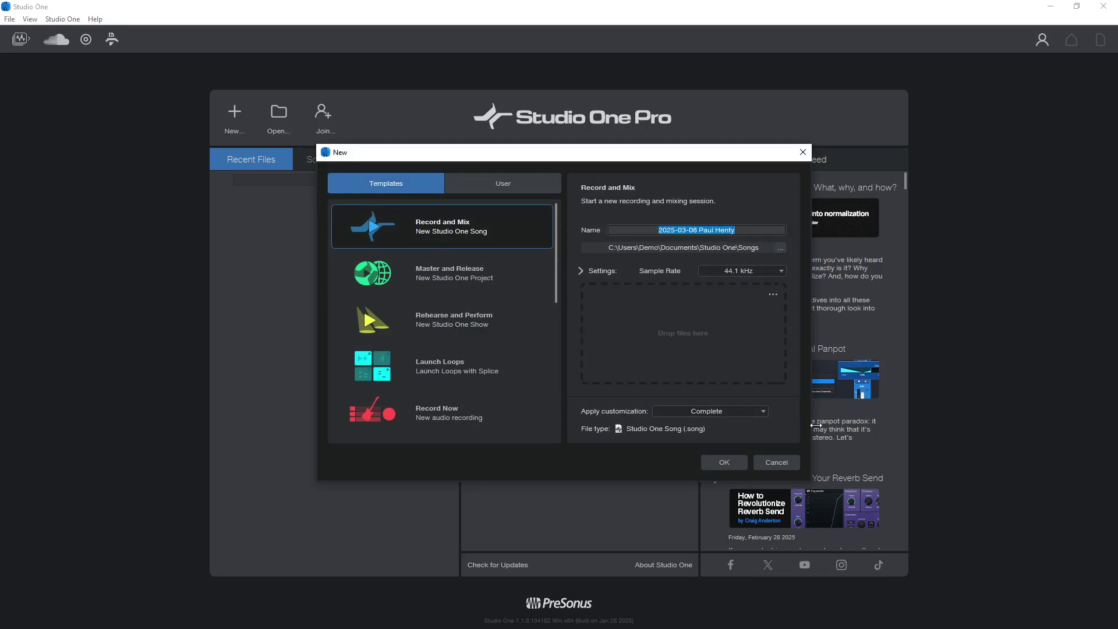
left_click(732, 463)
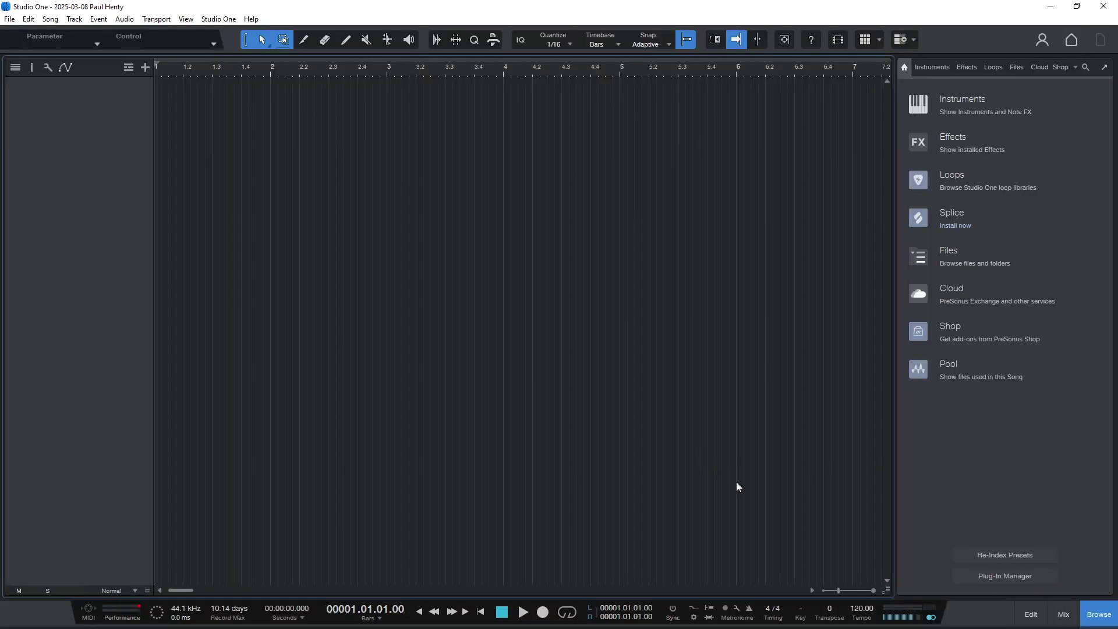
left_click(1064, 615)
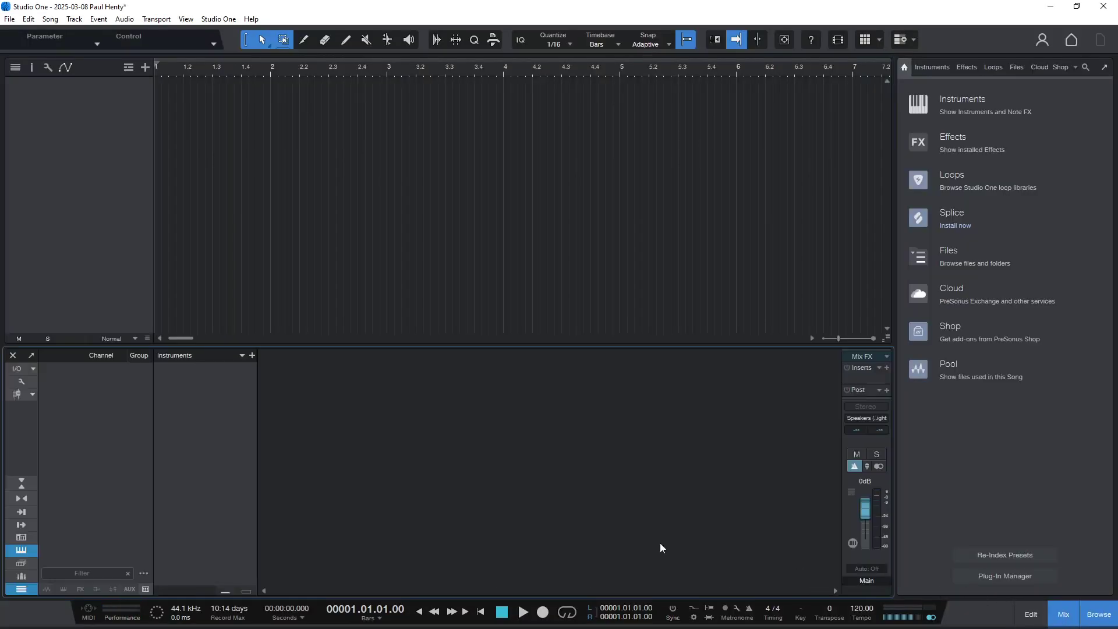
left_click(20, 538)
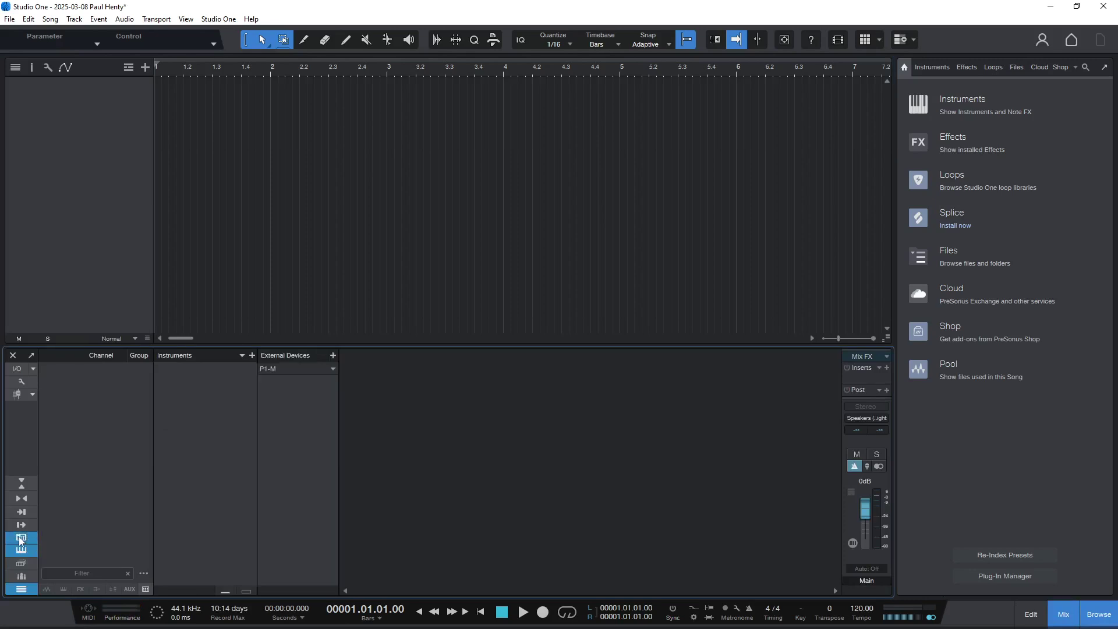
double_click(281, 369)
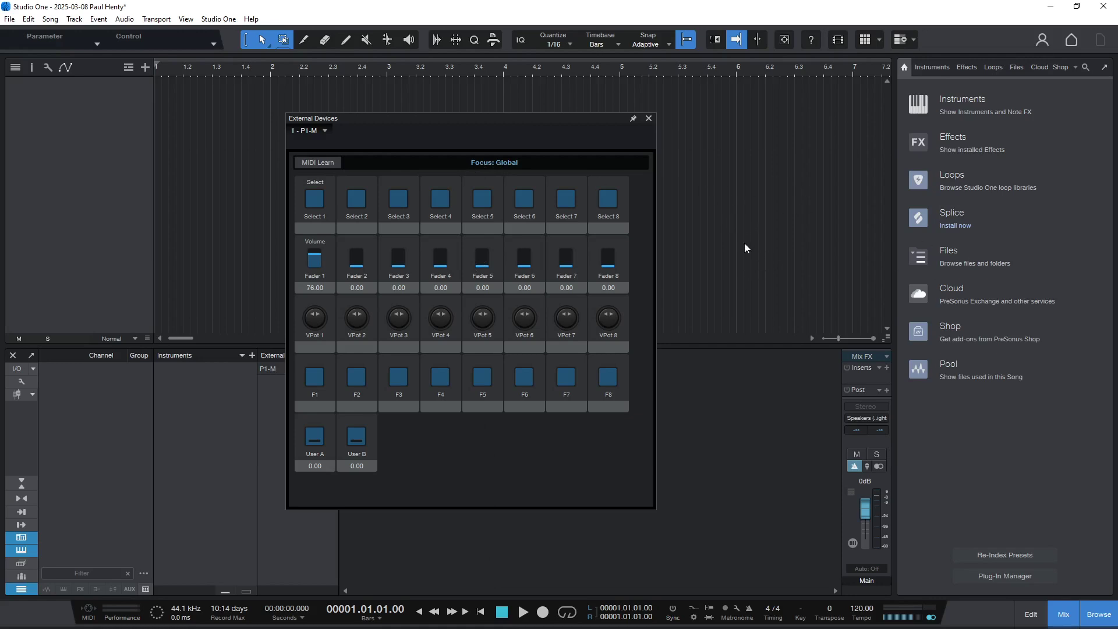
- Assign the Browser command from the View category to the P1-M's F1 button and test it by toggling the browser off and on
right_click(318, 378)
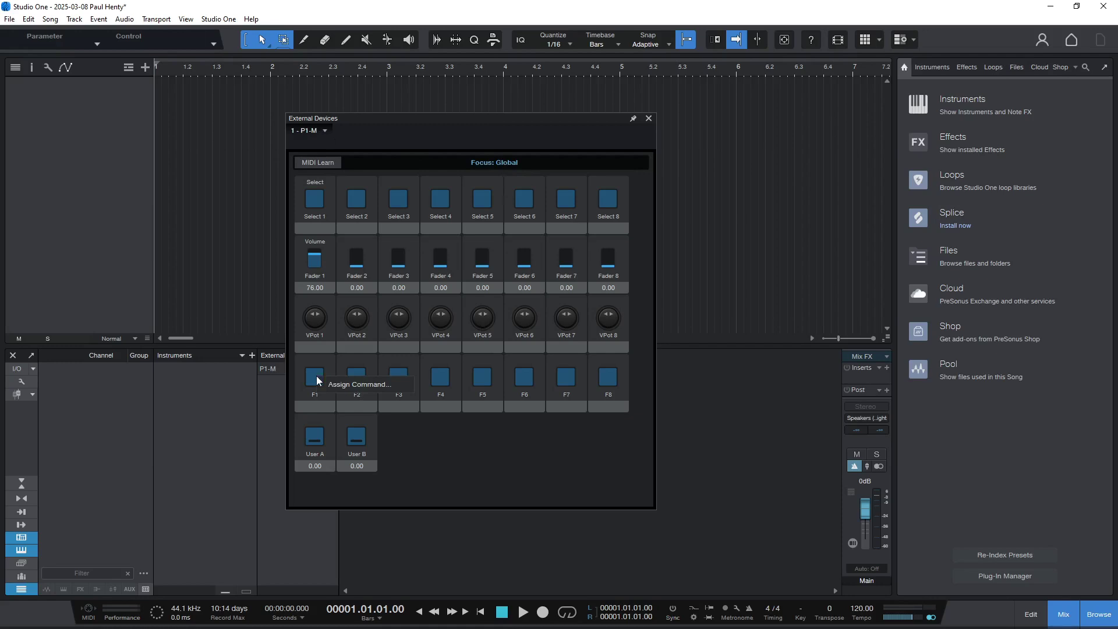
left_click(311, 390)
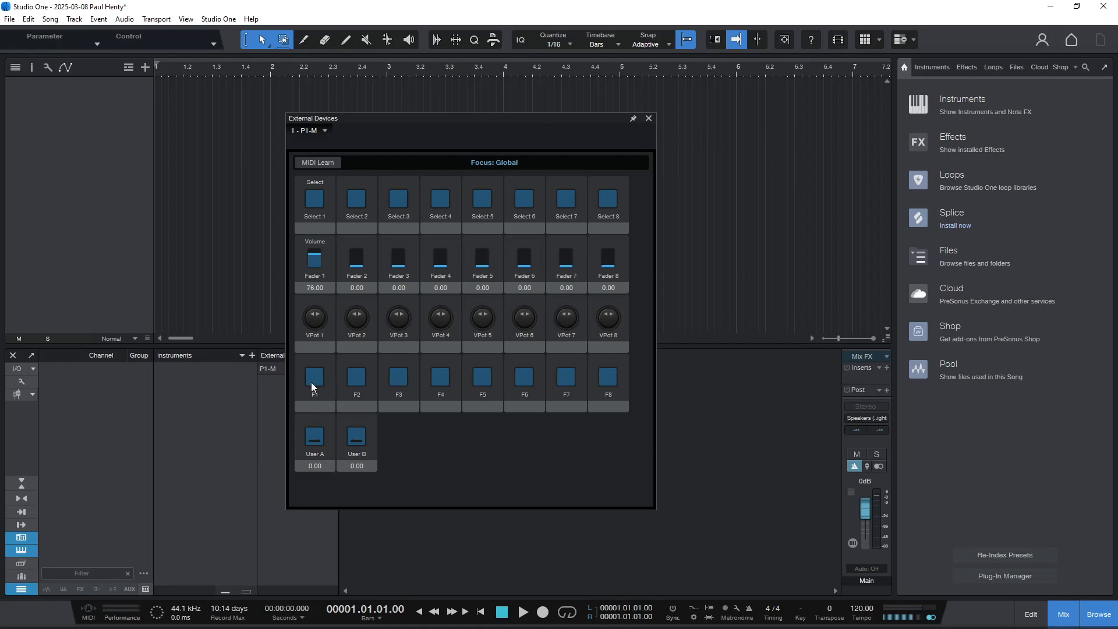
right_click(330, 378)
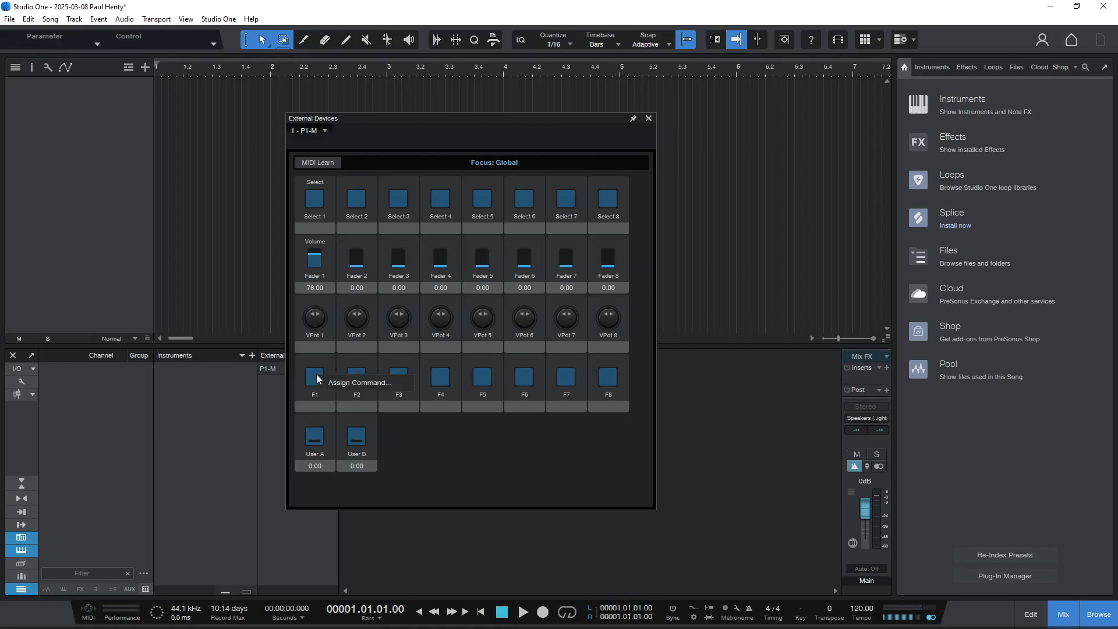
left_click(330, 386)
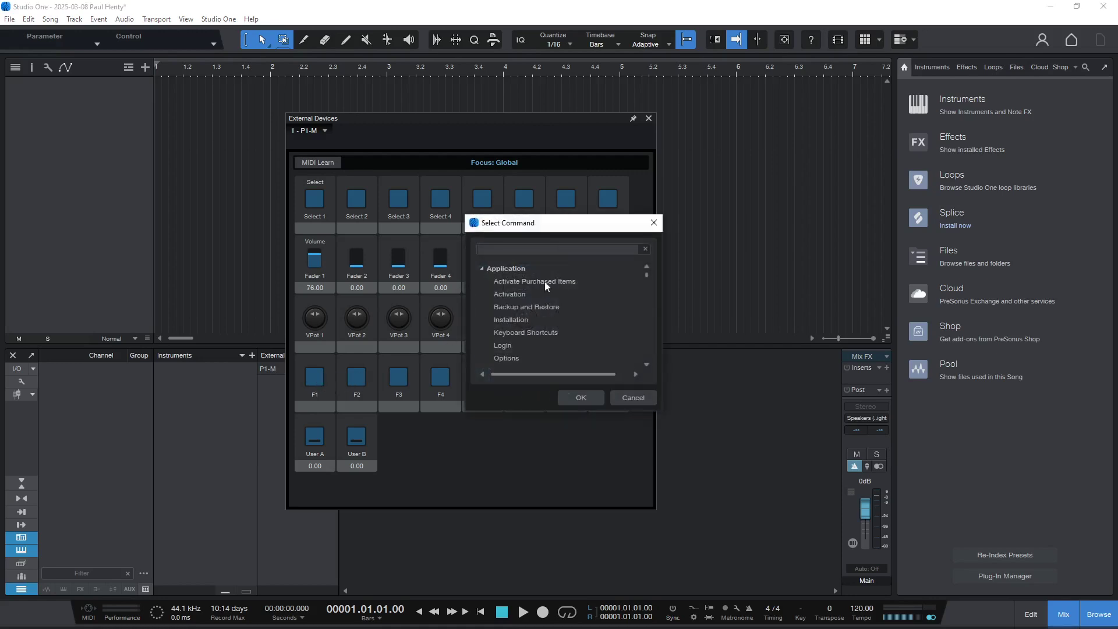
type("browser")
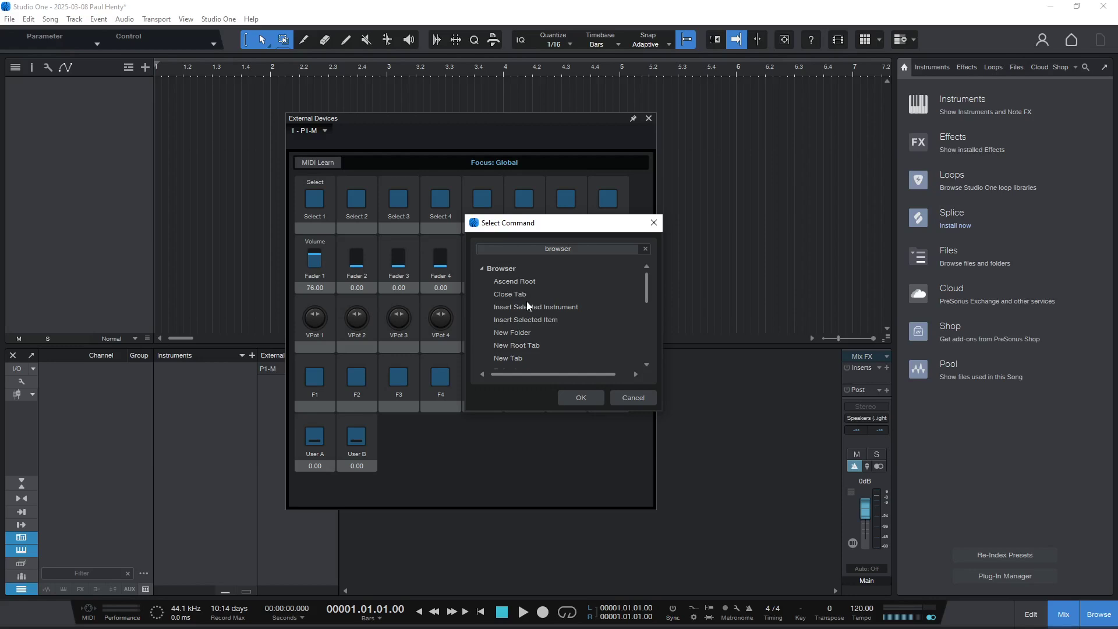
scroll(527, 302, "down", 1)
scroll(547, 328, "down", 6)
scroll(546, 331, "down", 9)
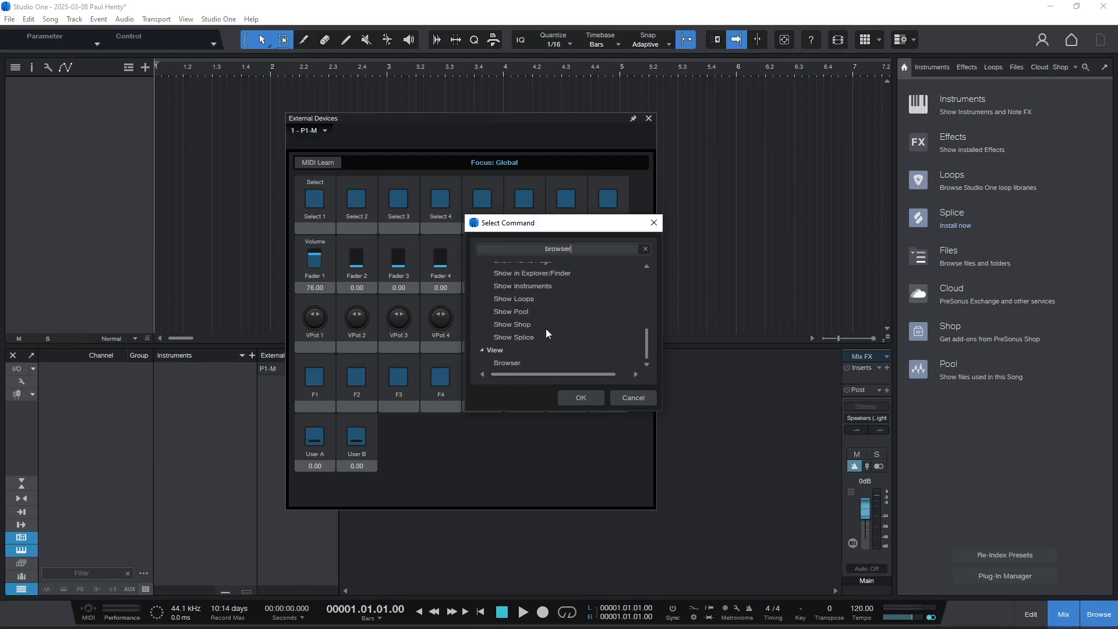
left_click(512, 363)
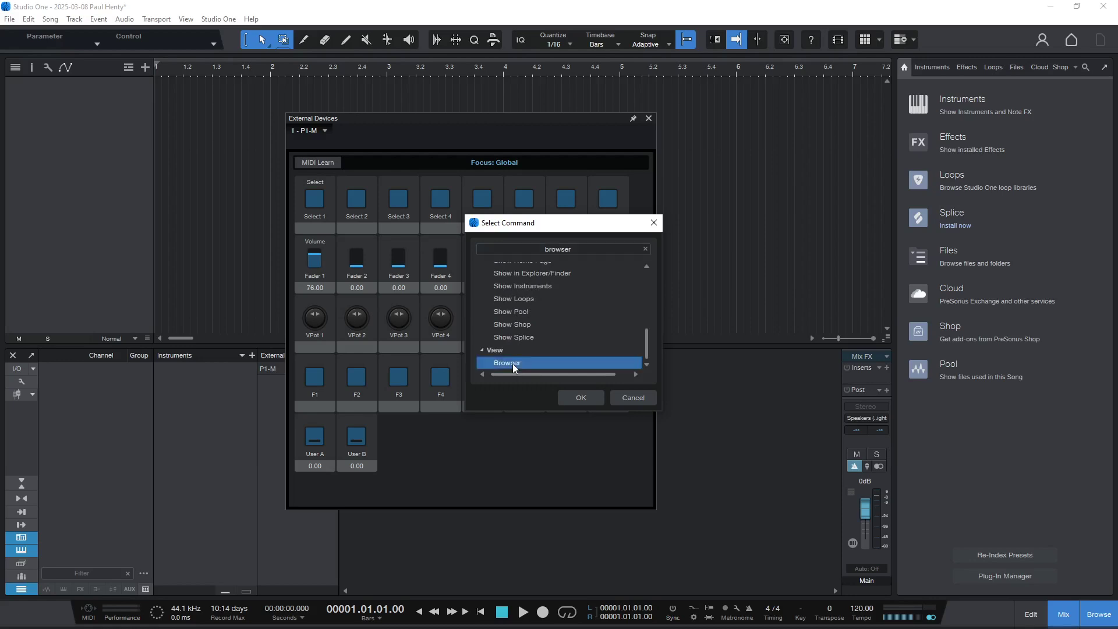
left_click(581, 397)
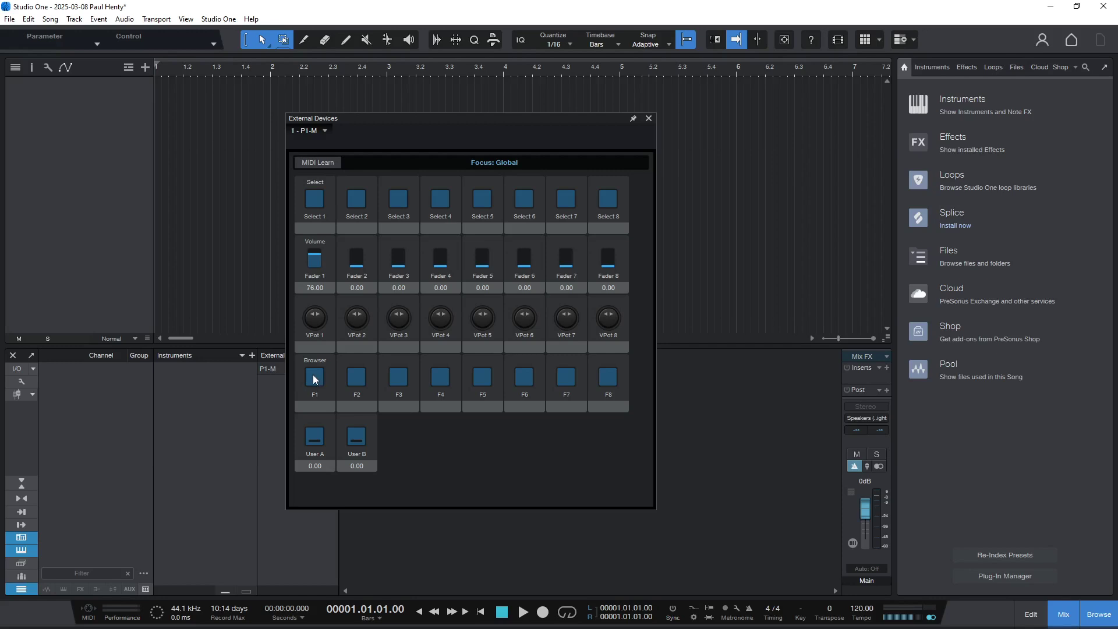
left_click(314, 377)
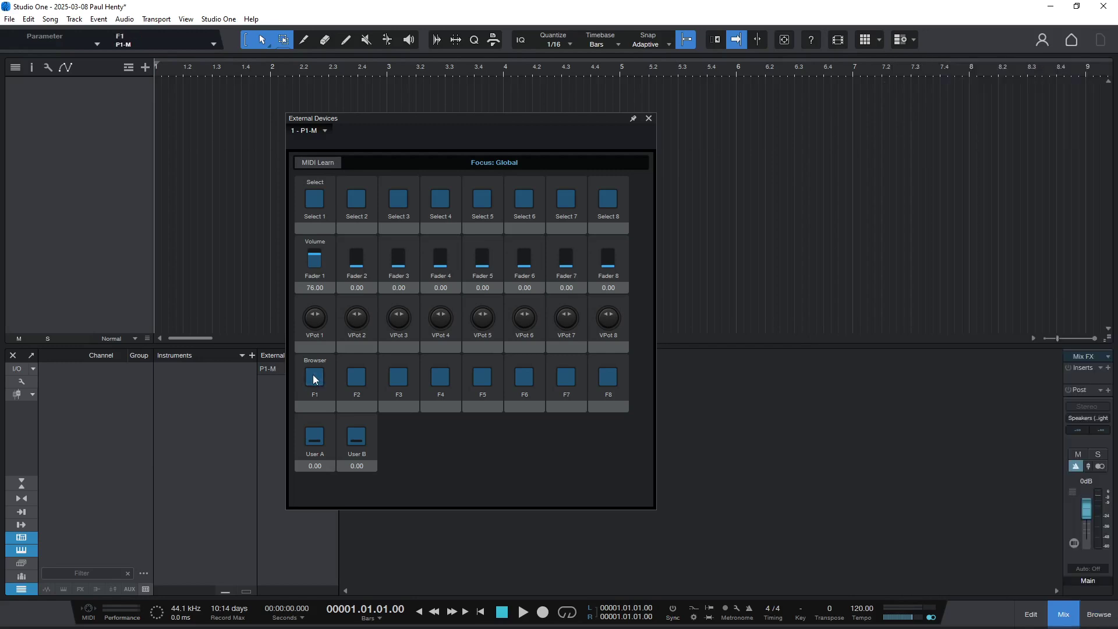
left_click(314, 379)
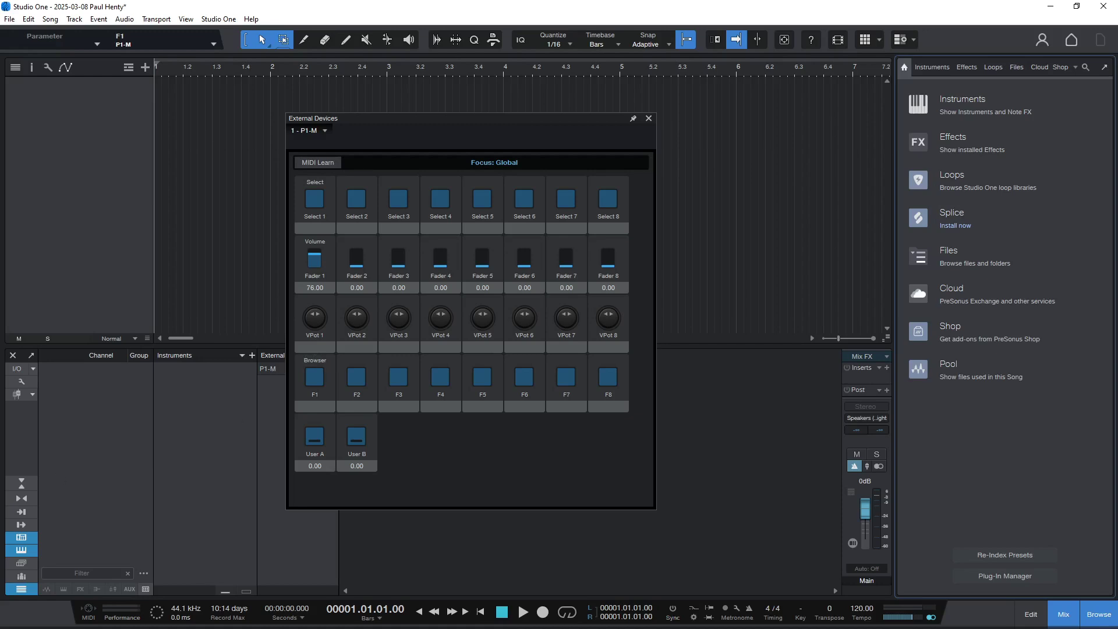
- Switch to iMap and rename the F1 button to Browser in its MIDI settings
key("alt+Tab")
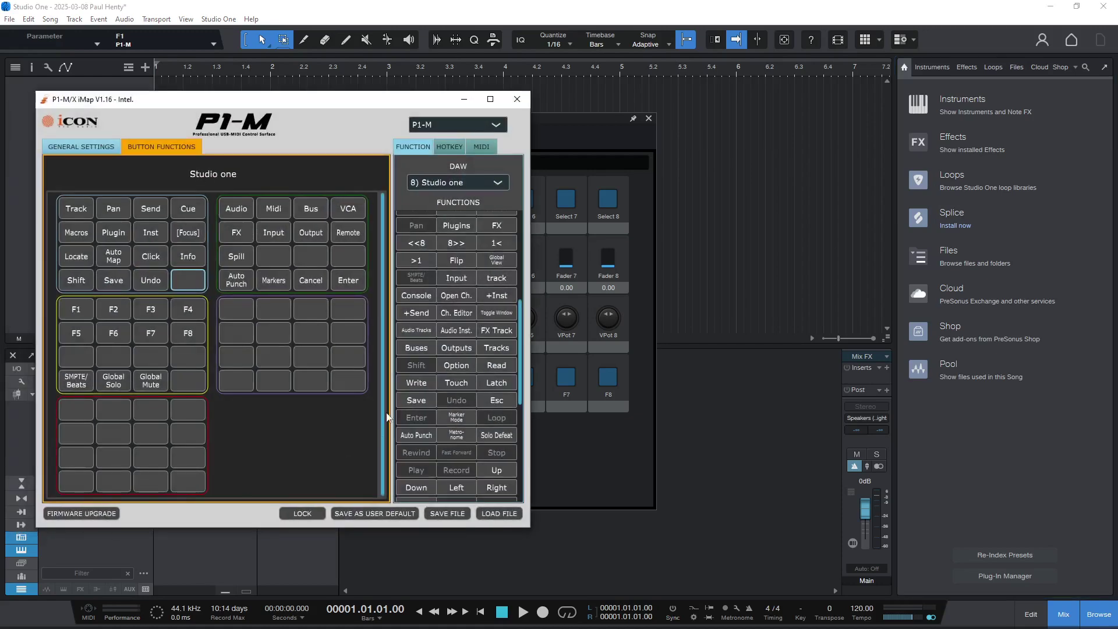
left_click(77, 314)
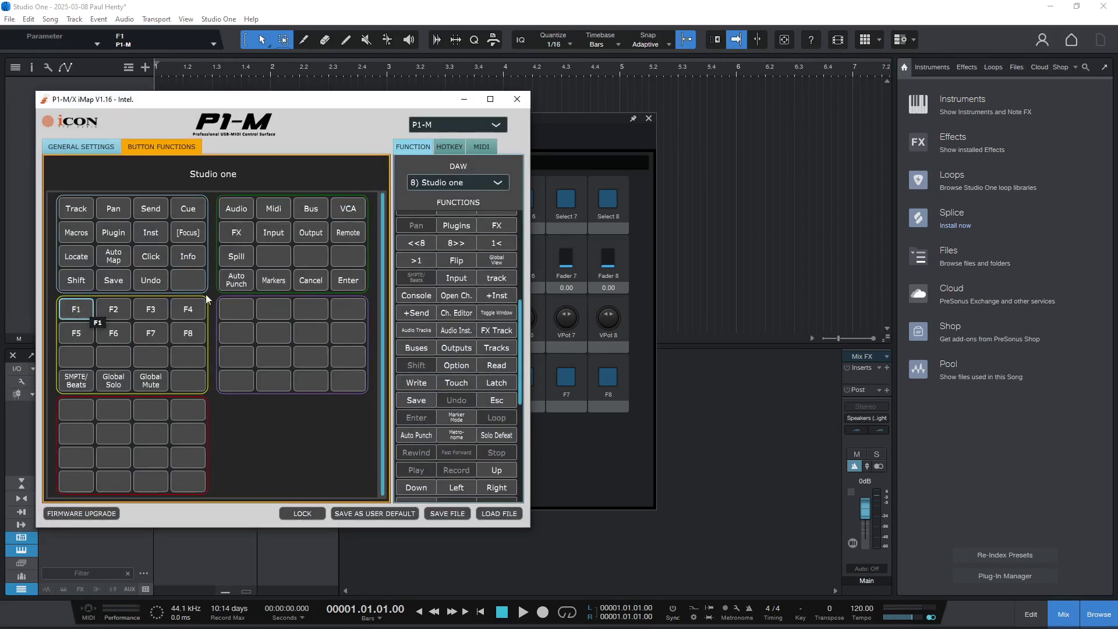
left_click(480, 148)
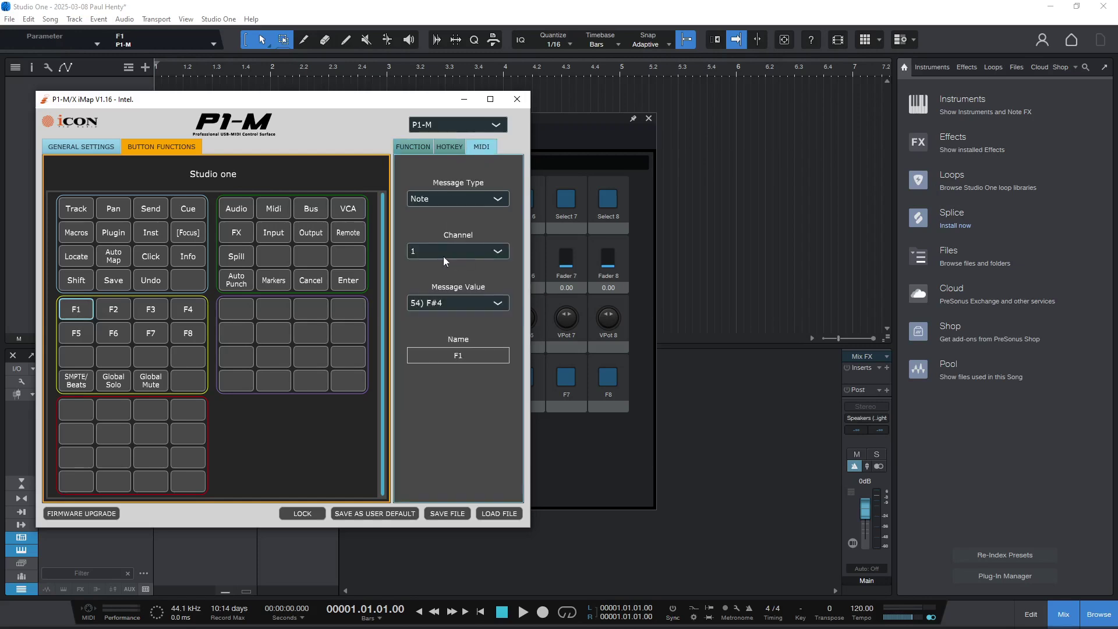
left_click(458, 252)
left_click(458, 251)
double_click(451, 353)
key("BackSpace")
type("Browser")
key("Return")
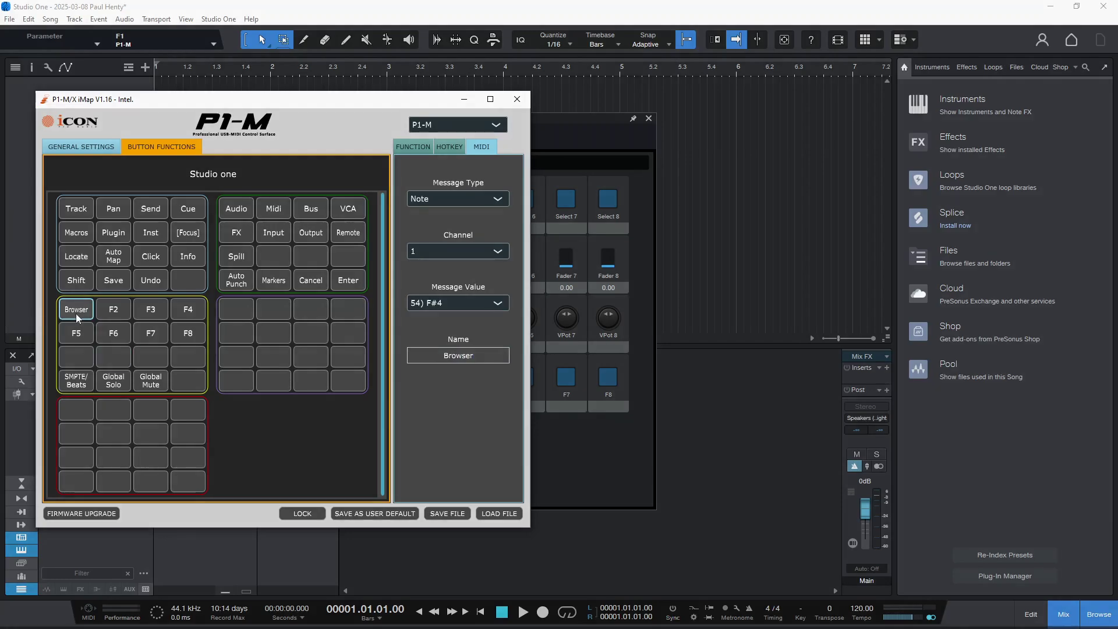